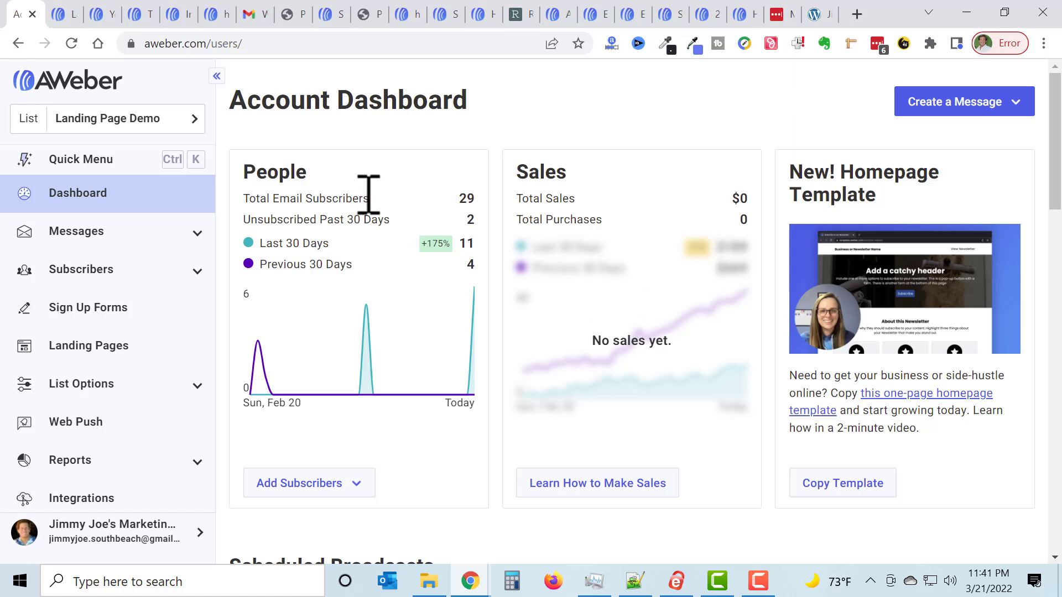
Create a new email message with the Drag & Drop Editor
left_click_drag(232, 102, 481, 135)
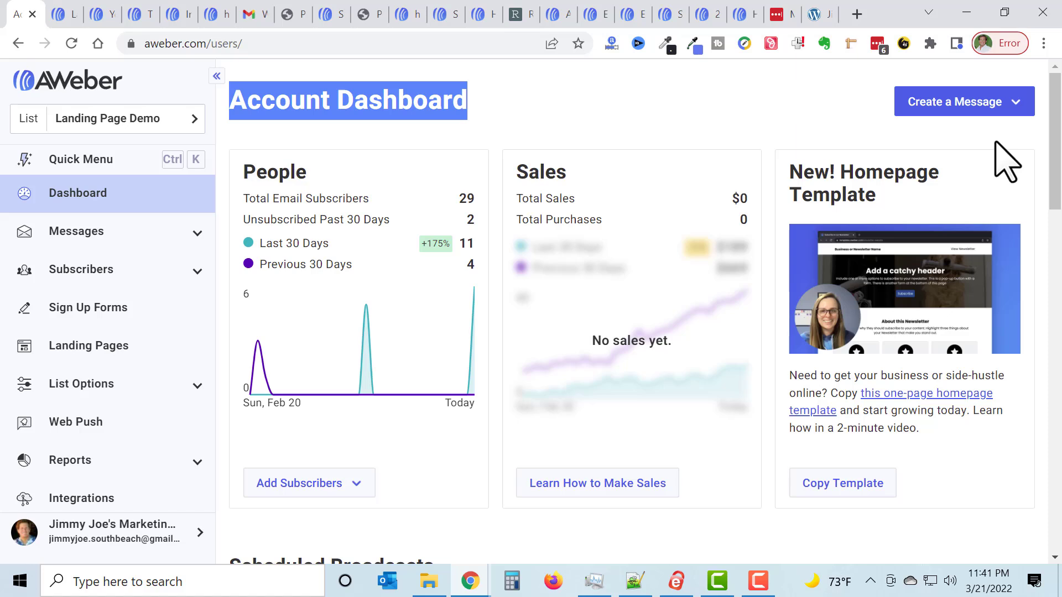
left_click(997, 108)
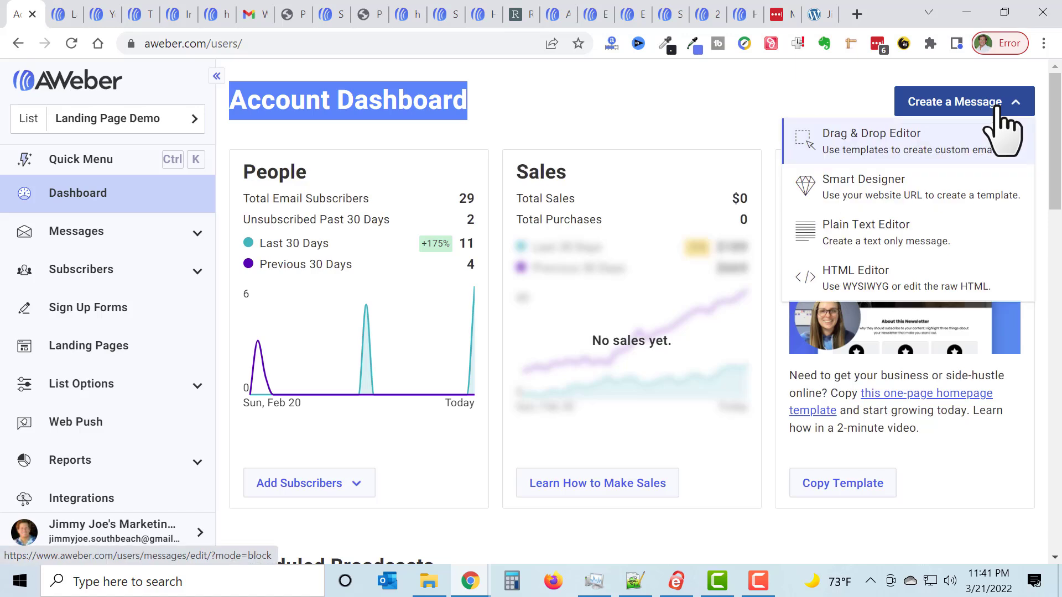
left_click(880, 139)
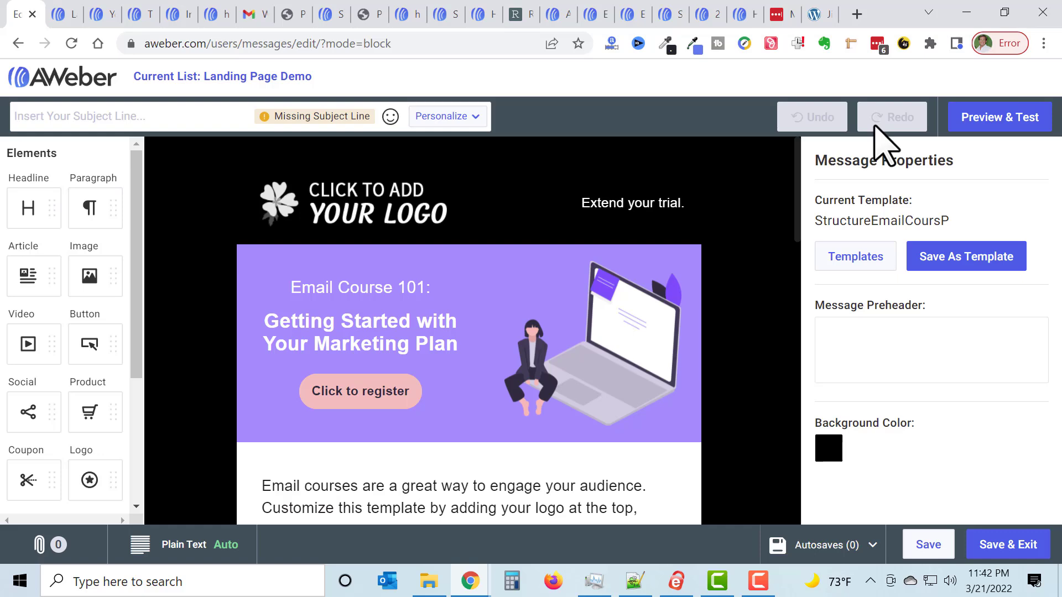
Apply the Simplified template from the Template Gallery to the message, without keeping the existing message content
left_click(856, 258)
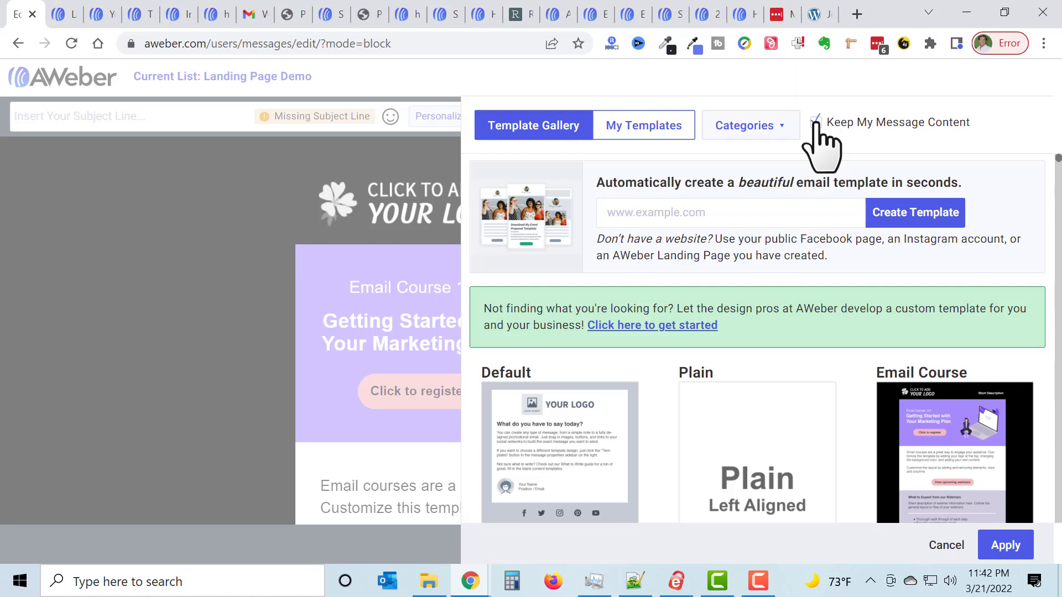
left_click(816, 123)
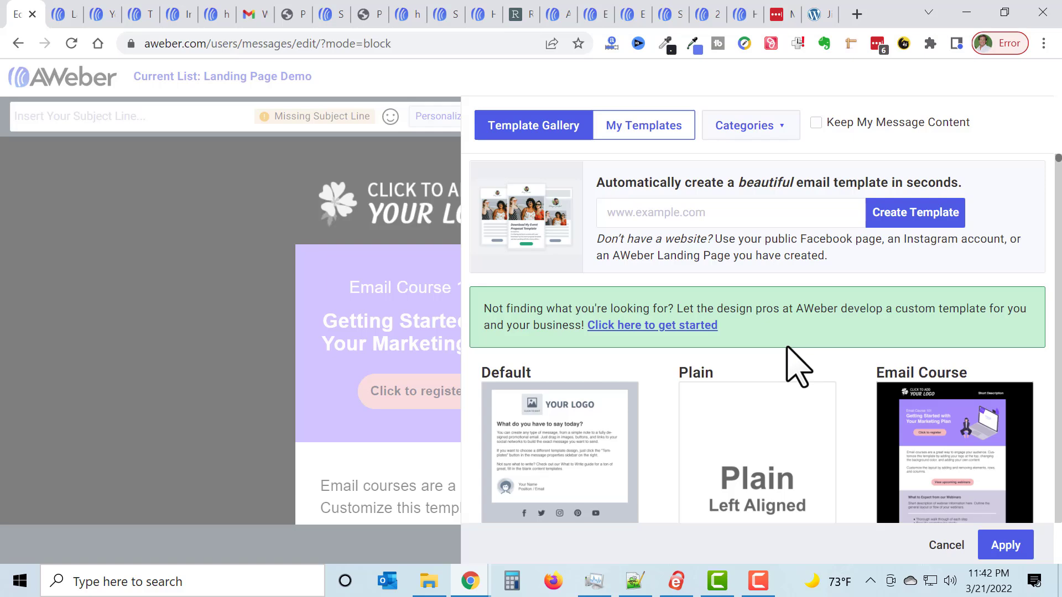
scroll(793, 370, "down", 2)
scroll(760, 384, "down", 2)
scroll(761, 385, "down", 4)
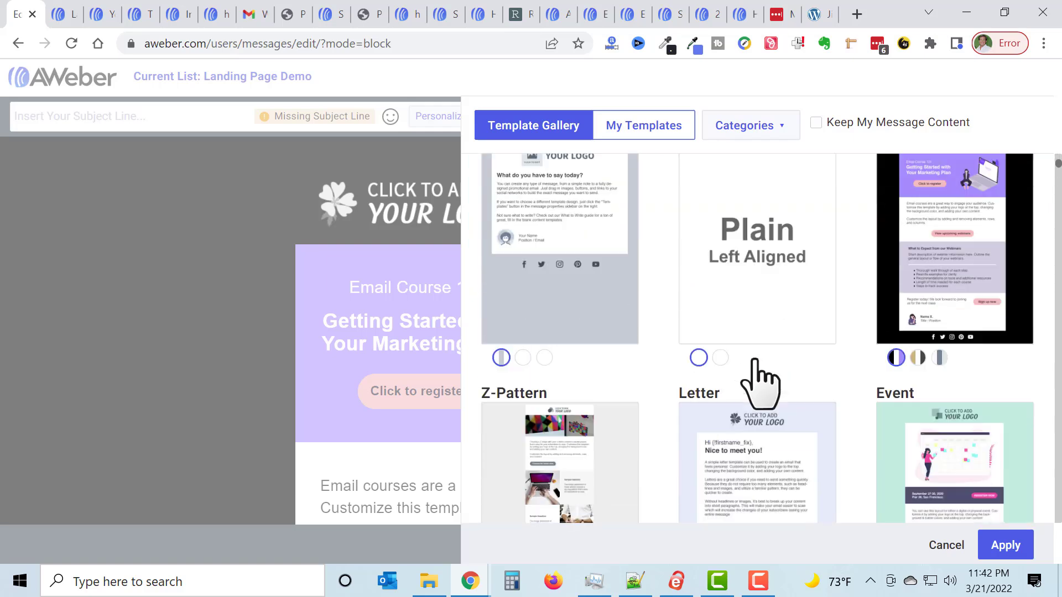
scroll(754, 361, "down", 6)
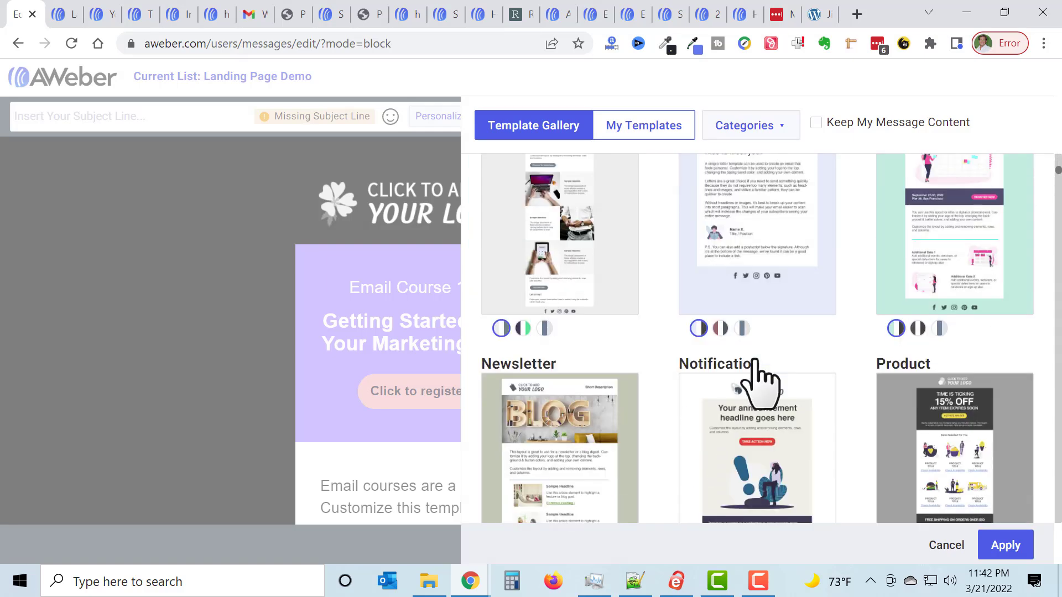
scroll(755, 361, "down", 5)
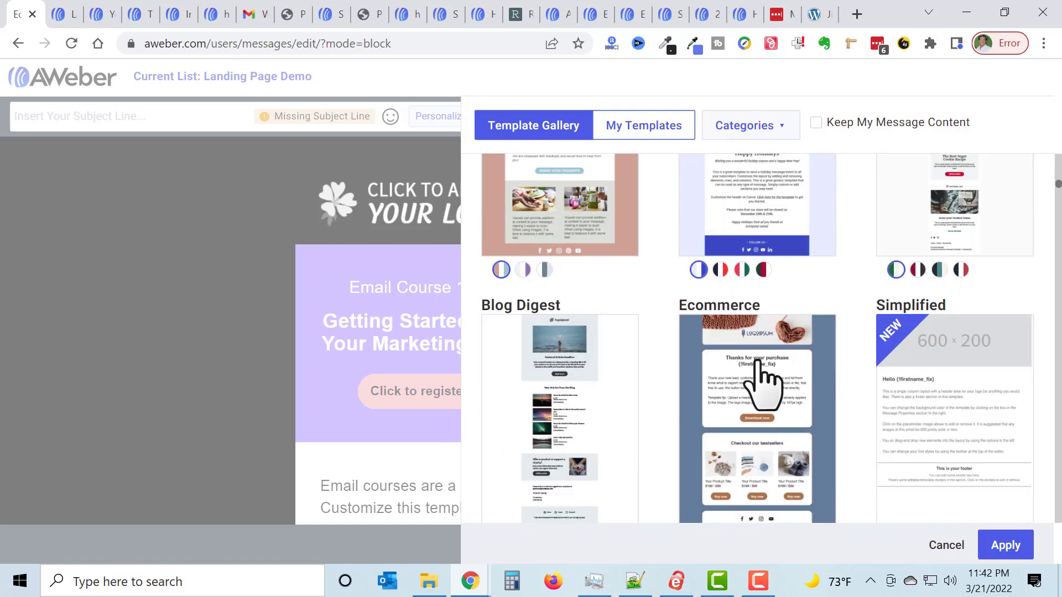
scroll(766, 380, "down", 1)
scroll(769, 387, "down", 1)
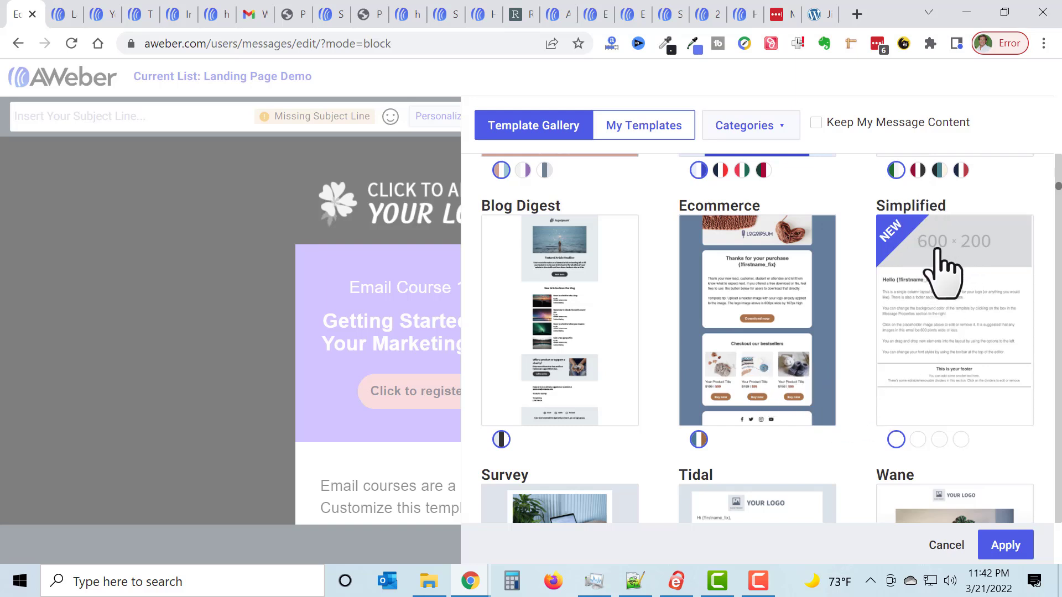
left_click(966, 315)
left_click(1008, 550)
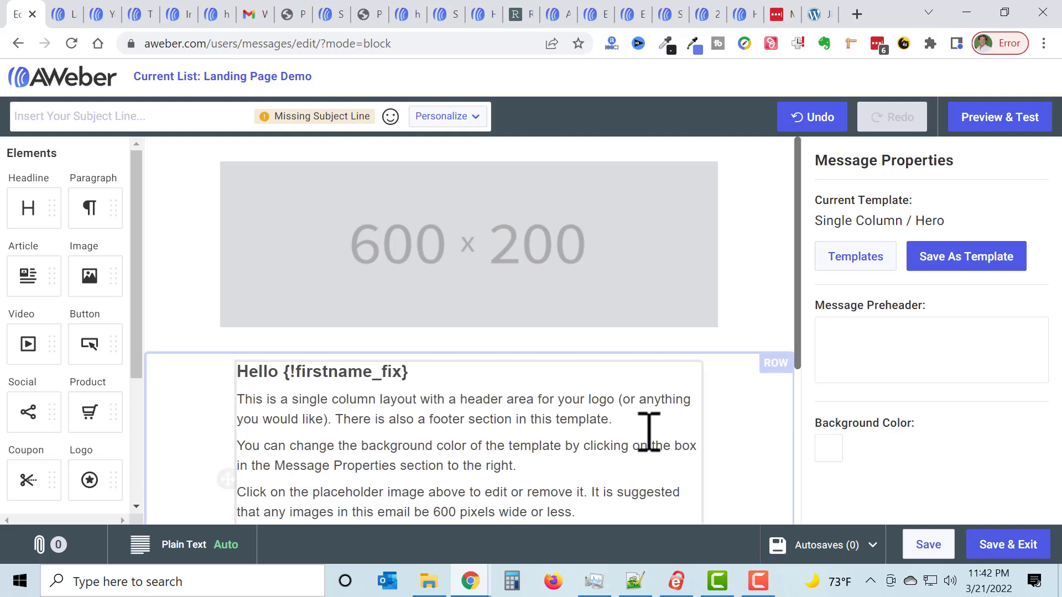
Enter "The Power of Teamwork" as the message's subject line
scroll(429, 385, "down", 3)
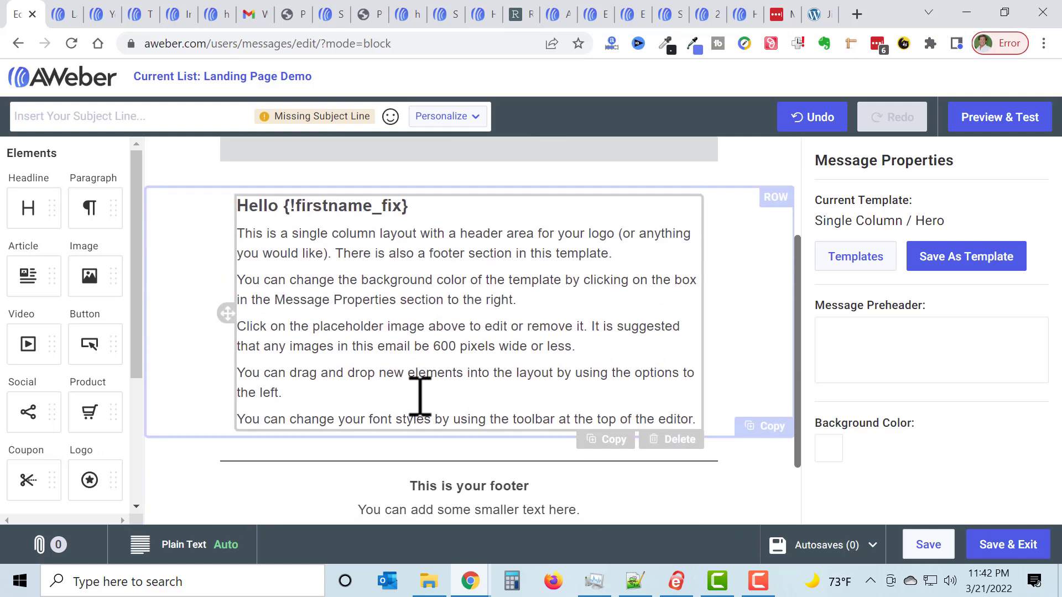
left_click(197, 117)
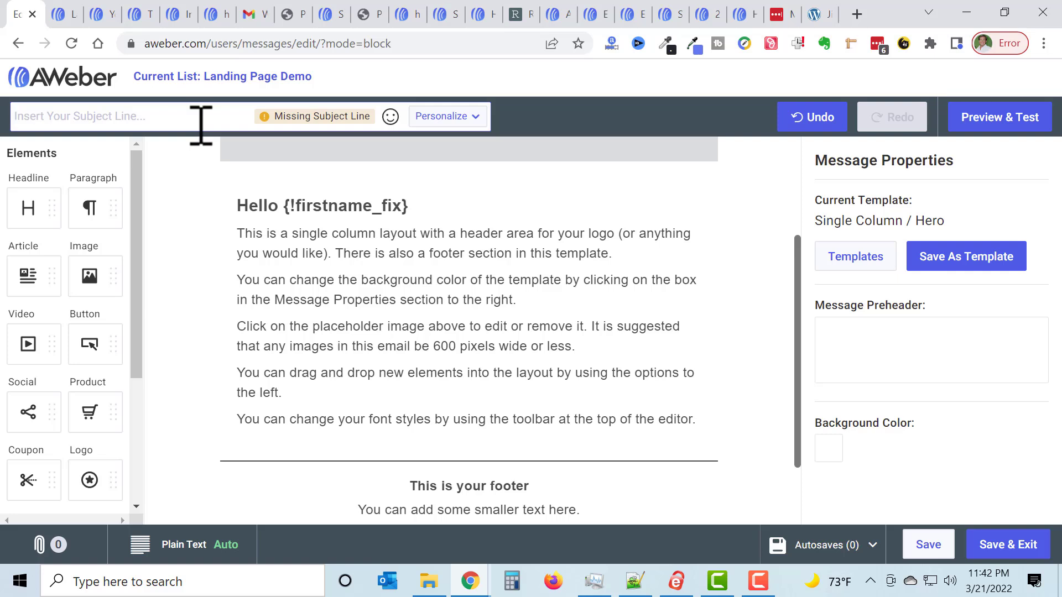
type("The ")
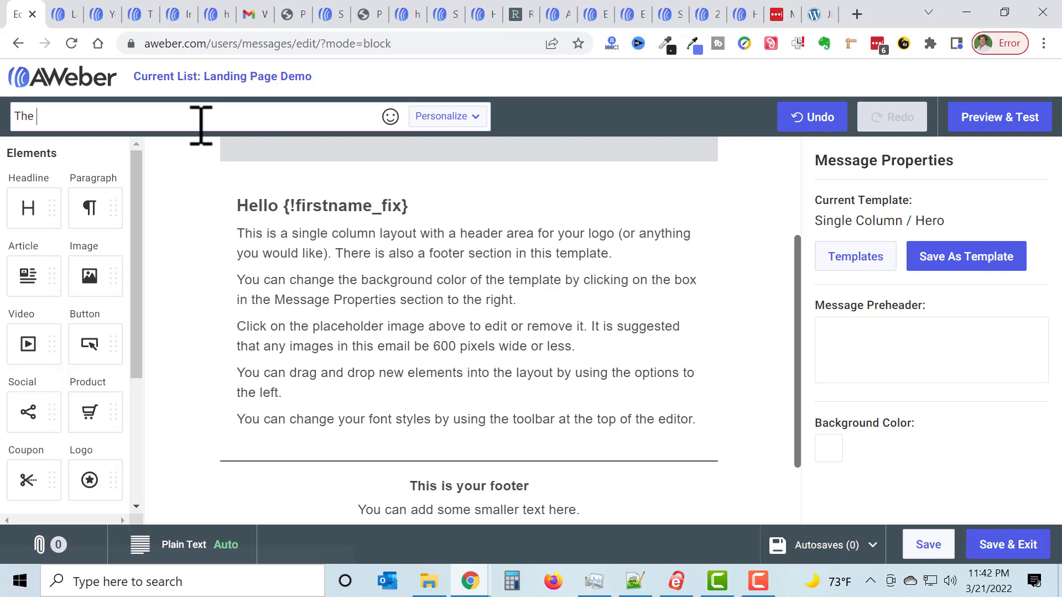
type("Power of Teamwork")
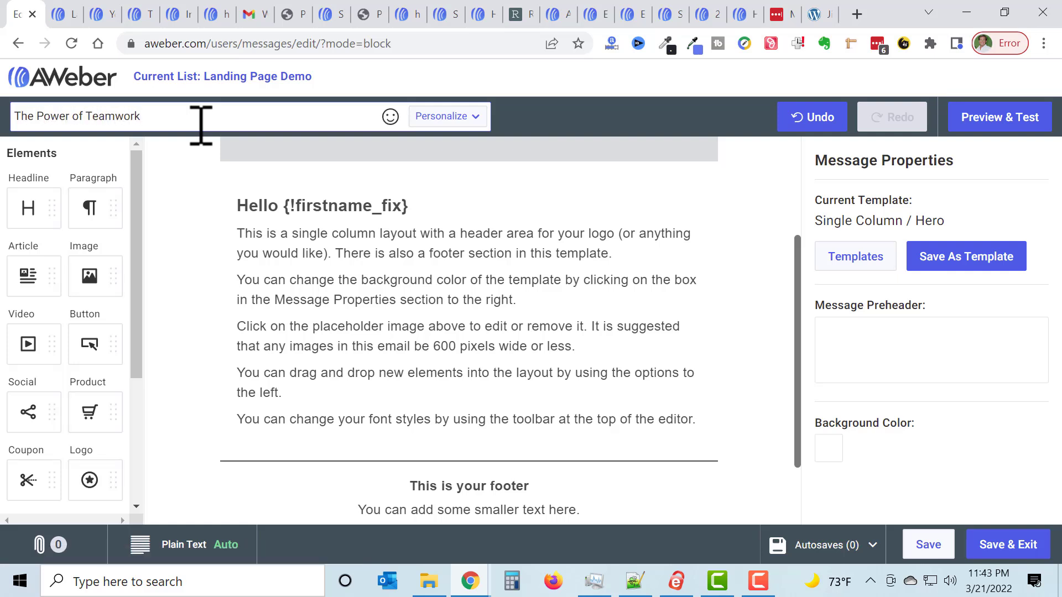
Start a Canva design in the Header format for the 600 x 200 placeholder image above the message text
left_click(422, 344)
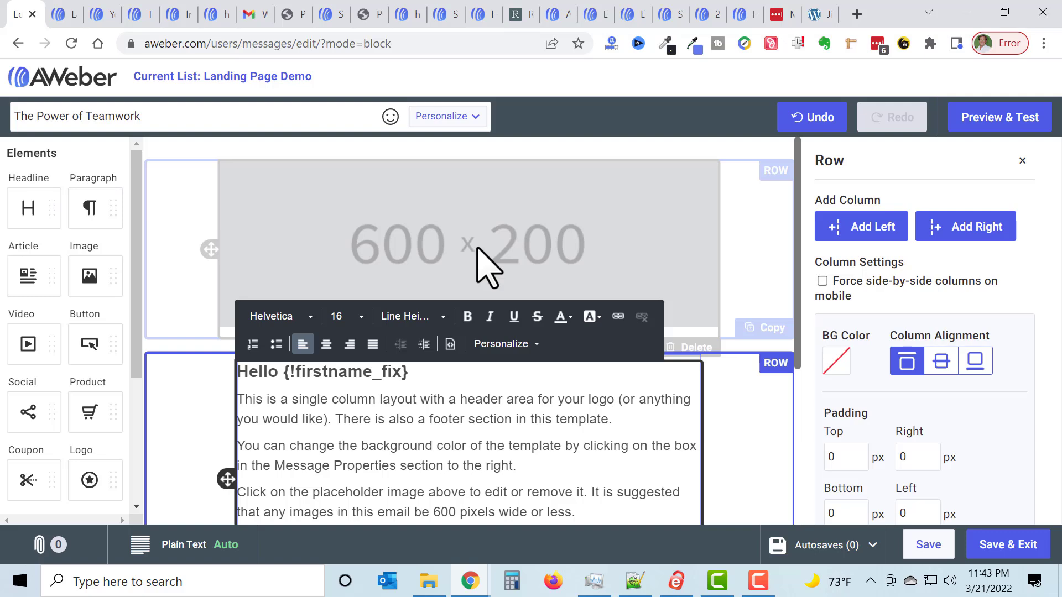
scroll(486, 420, "down", 3)
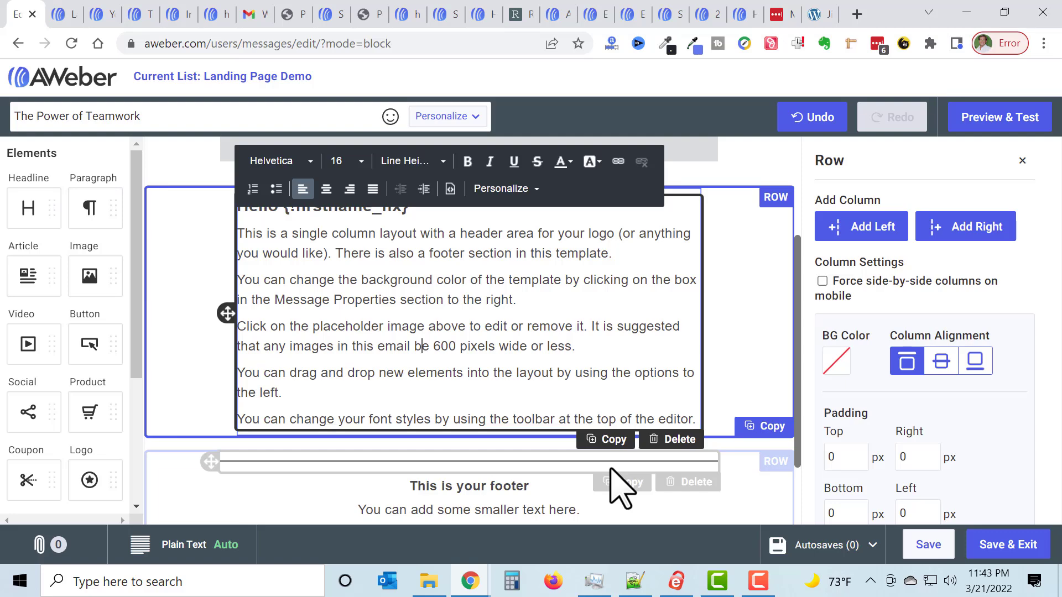
scroll(622, 461, "up", 3)
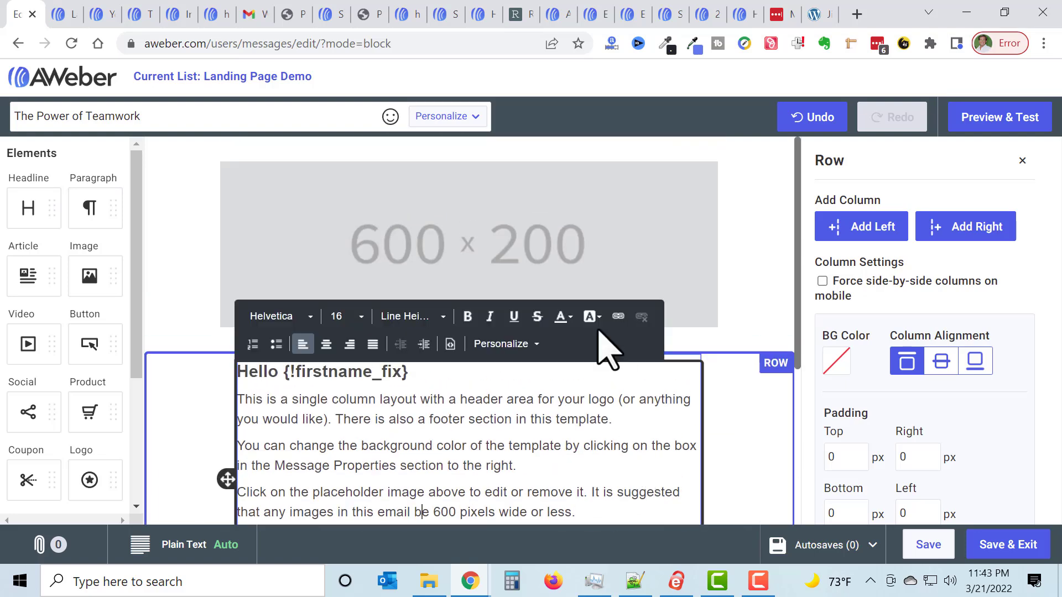
left_click(548, 261)
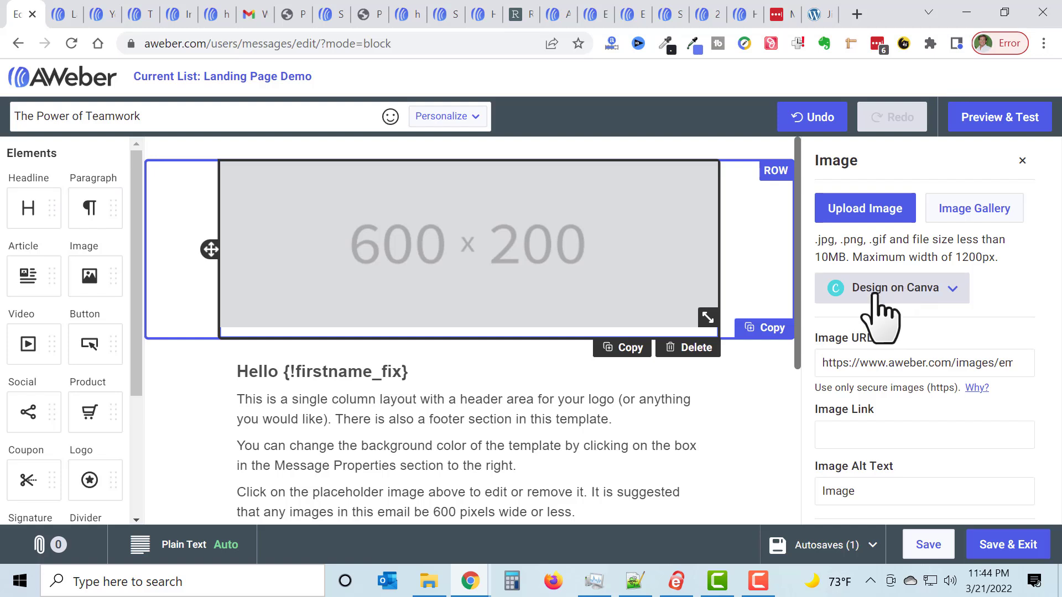
left_click(952, 294)
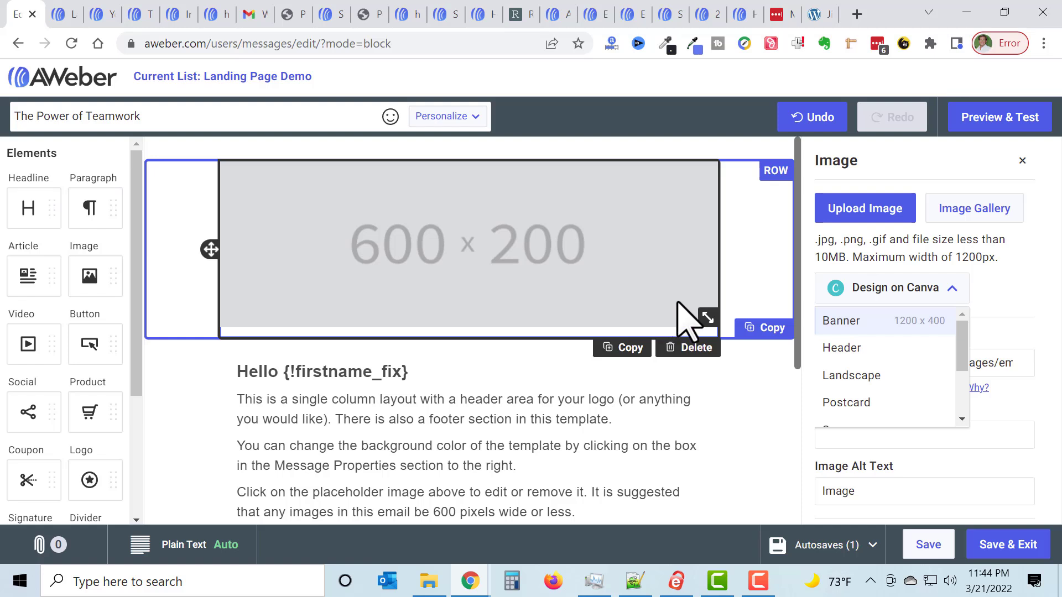
left_click(856, 344)
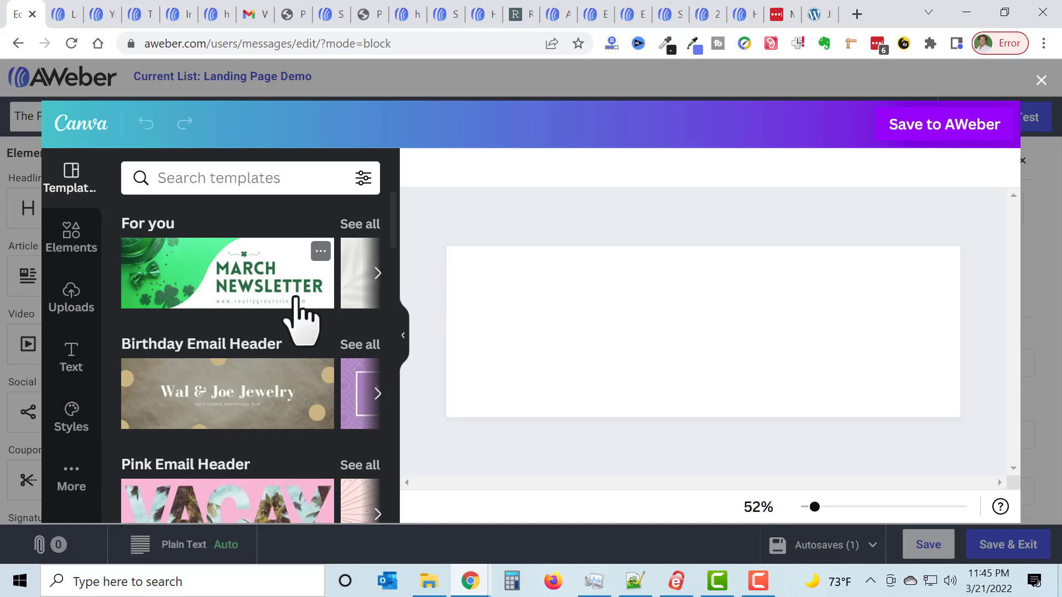
Browse the Canva header templates and apply the "Stay Connected!" design with the phone photo
scroll(294, 322, "down", 2)
scroll(291, 329, "down", 4)
scroll(283, 326, "down", 5)
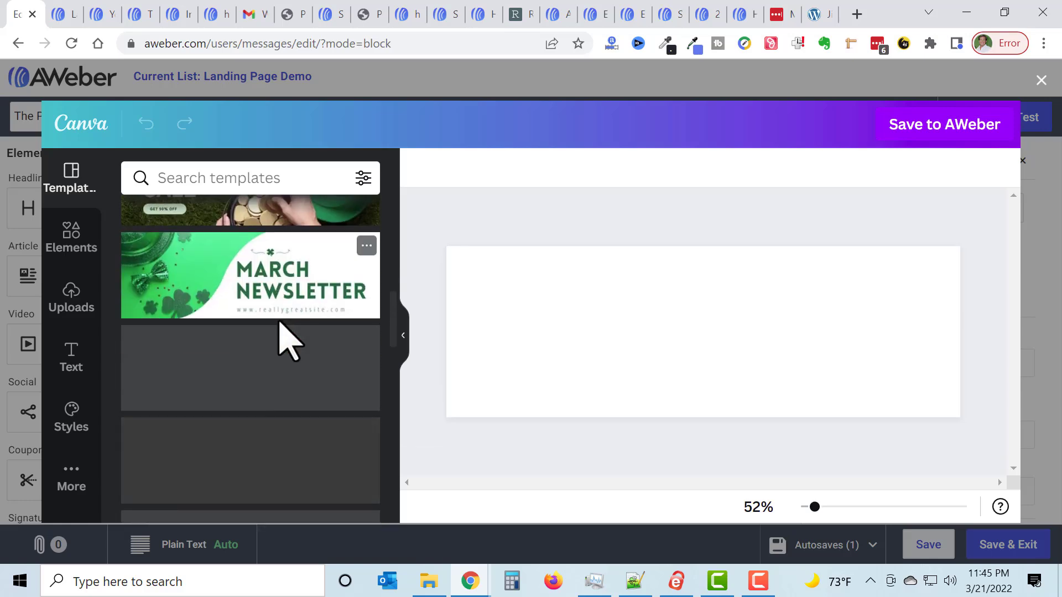
scroll(282, 341, "down", 2)
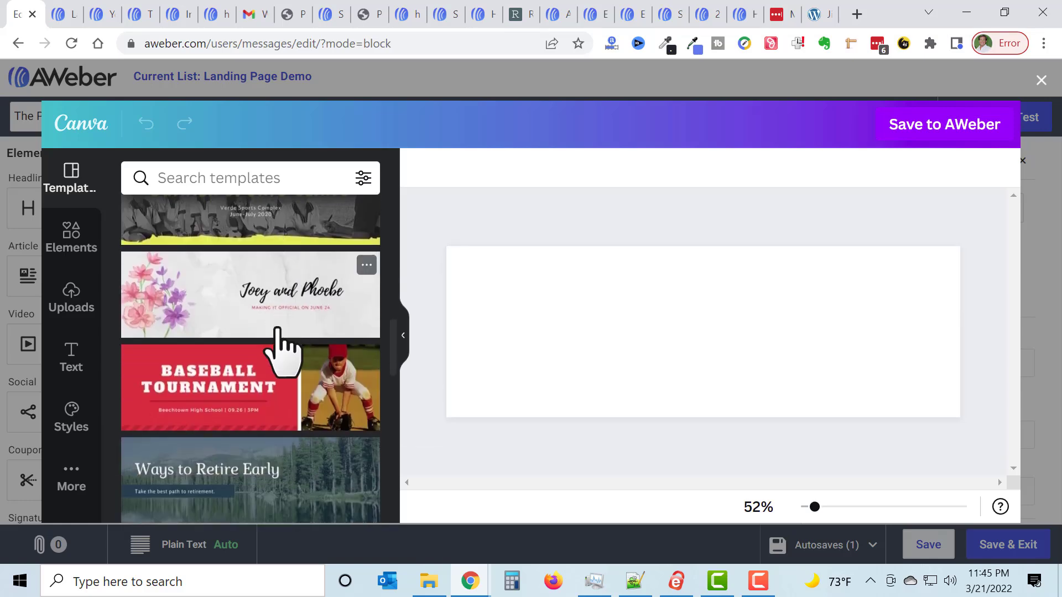
left_click(235, 178)
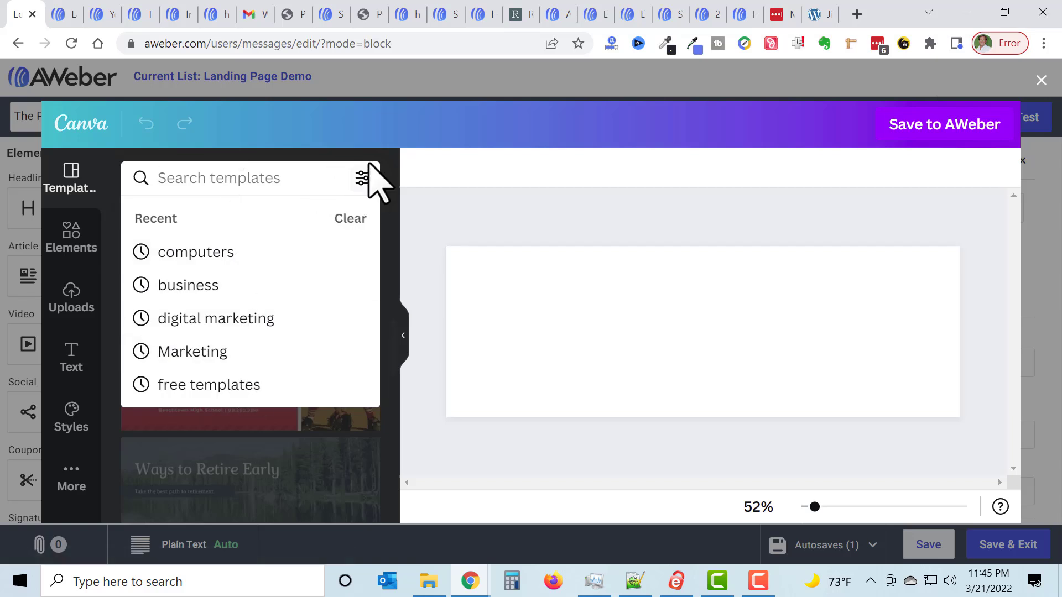
left_click(351, 219)
scroll(260, 372, "down", 4)
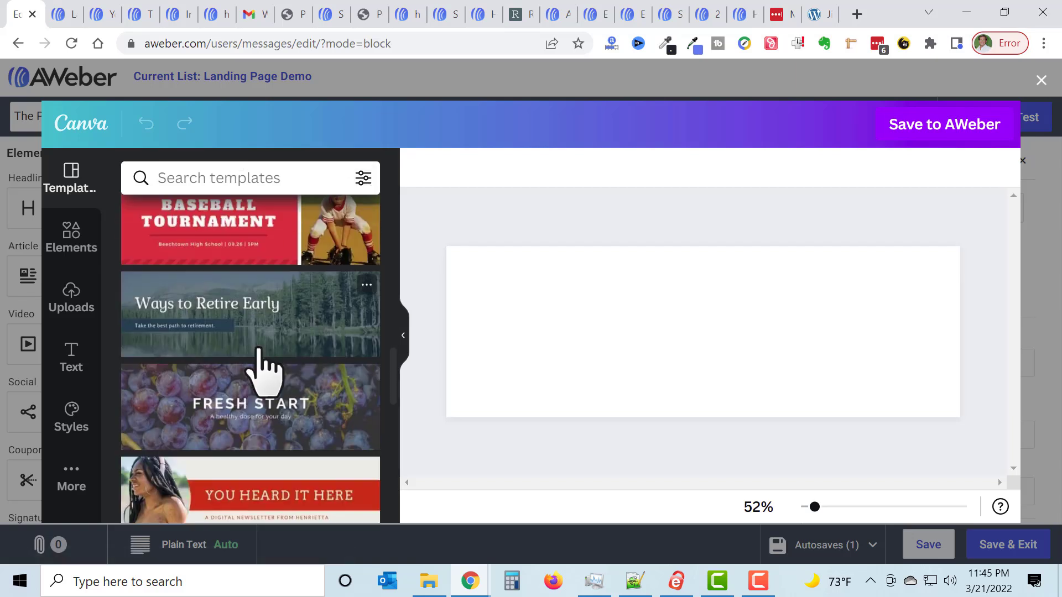
scroll(261, 372, "down", 3)
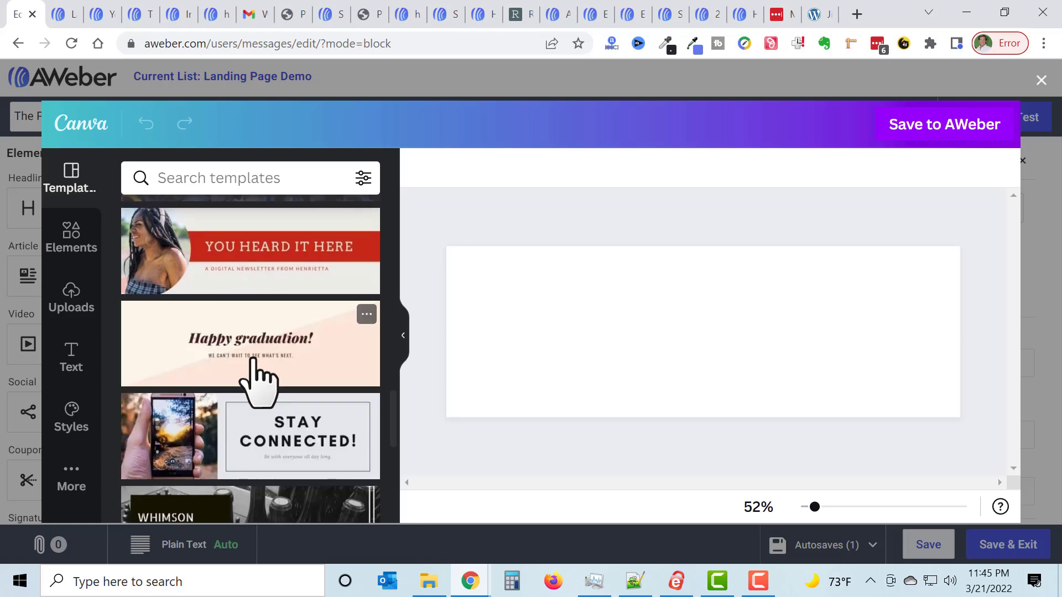
scroll(257, 379, "down", 2)
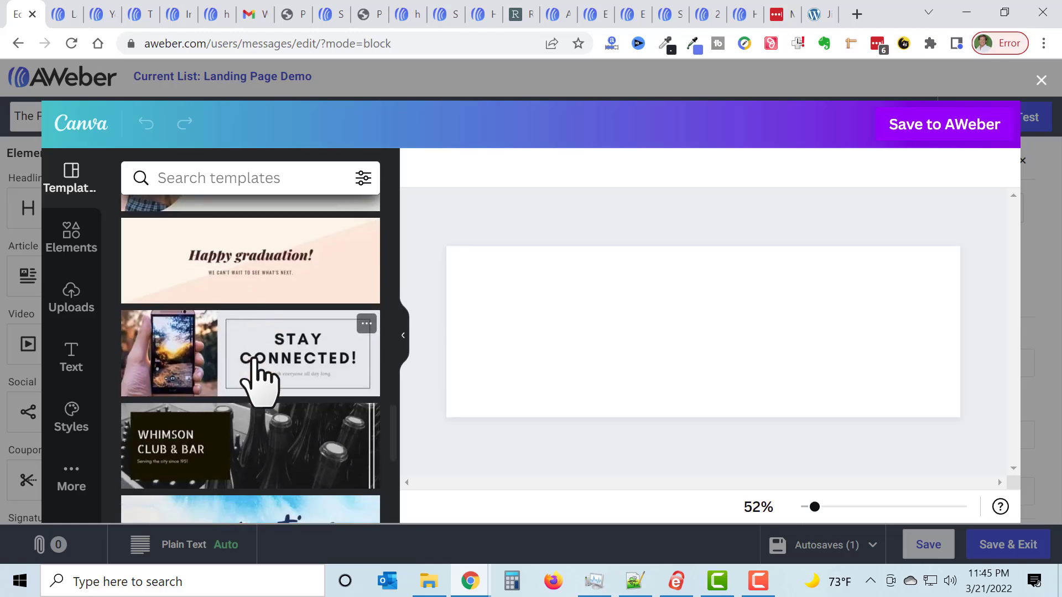
left_click(255, 359)
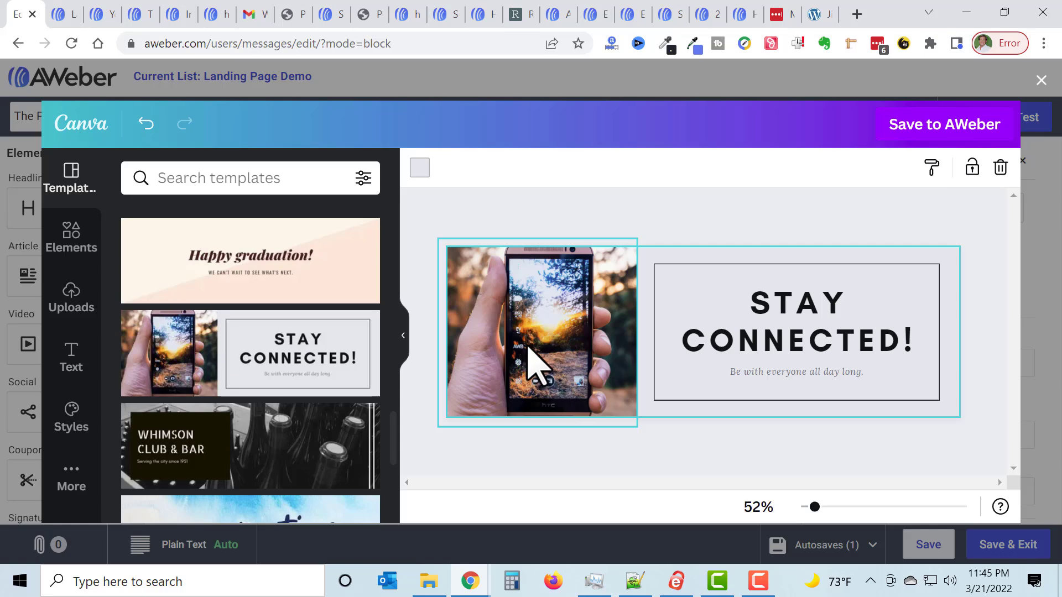
Replace the phone photo in the header with the recently used photo of hands around a laptop, filling the existing image frame
left_click(78, 244)
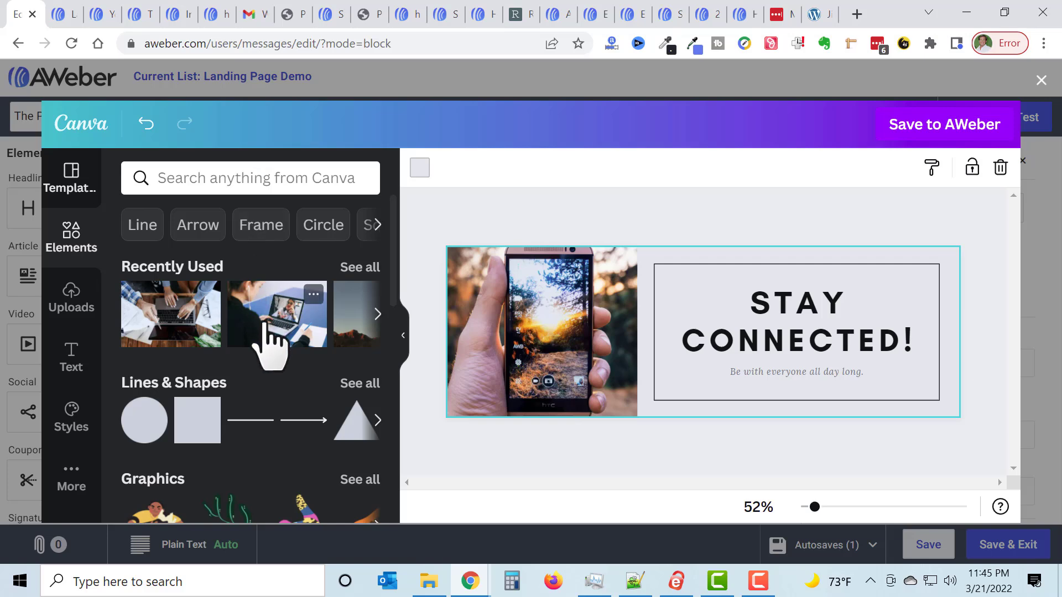
left_click(178, 320)
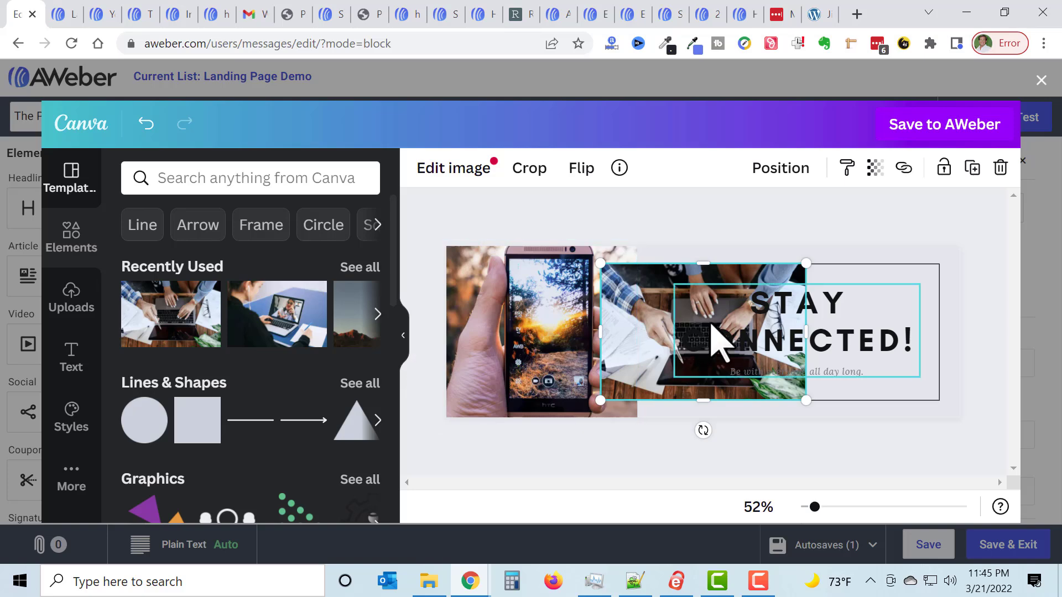
left_click(146, 124)
left_click_drag(180, 335, 492, 391)
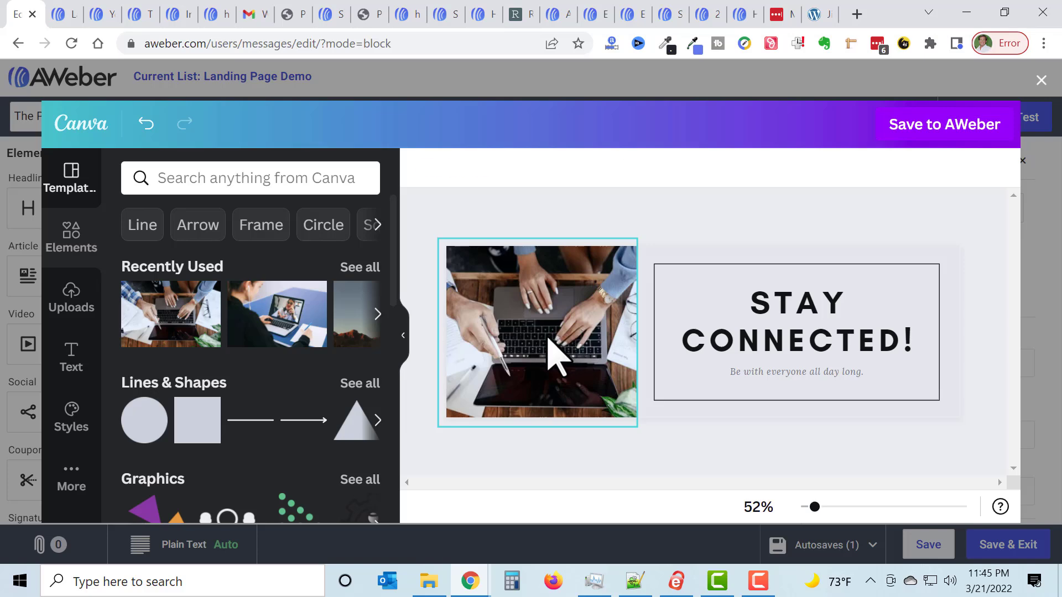
Reposition the laptop photo slightly to the left within its frame and keep the adjusted crop
double_click(548, 339)
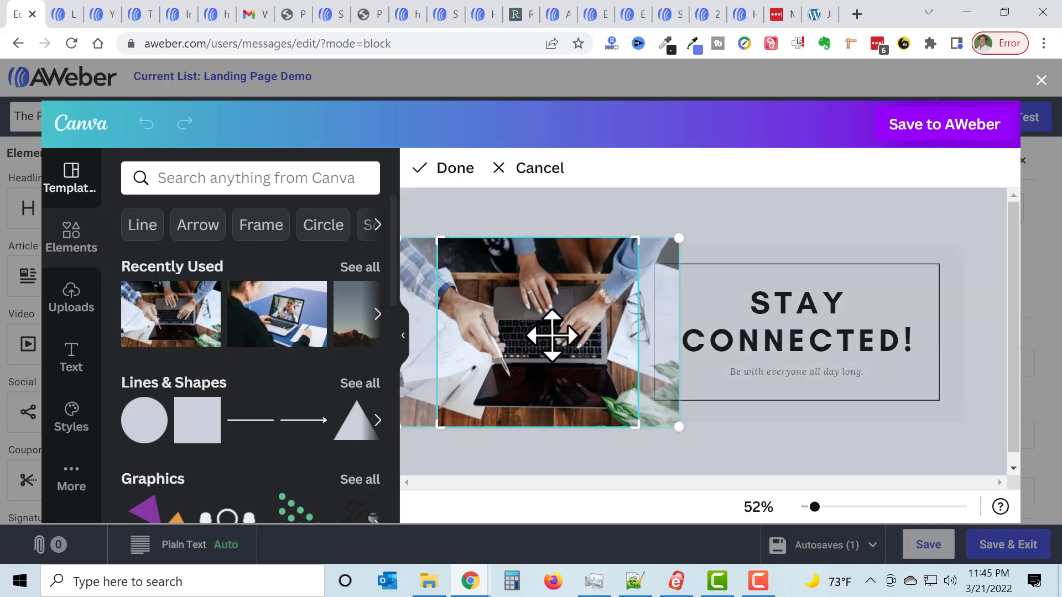
left_click_drag(564, 332, 545, 341)
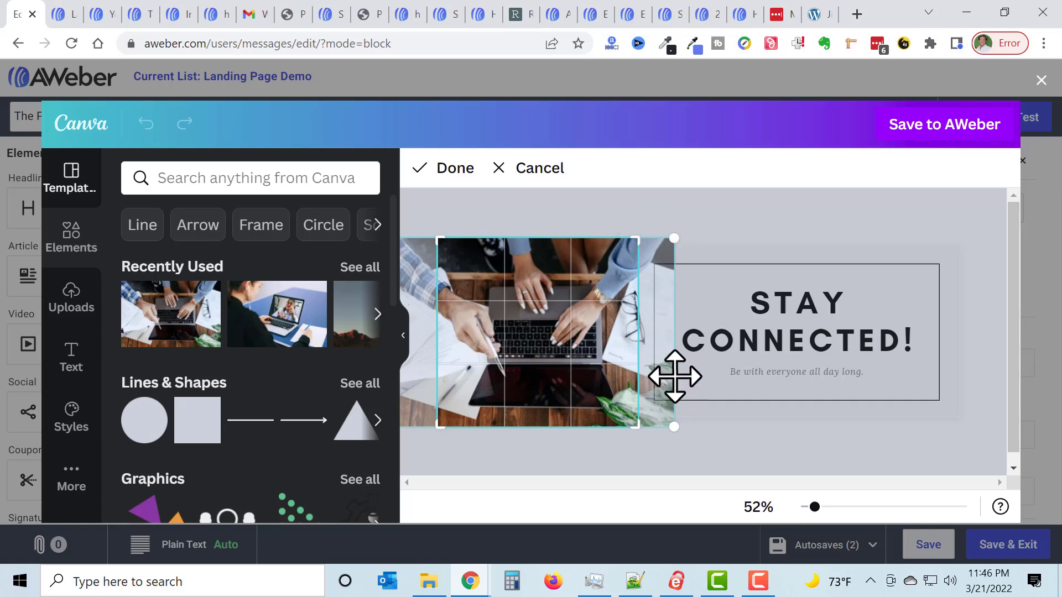
left_click(704, 232)
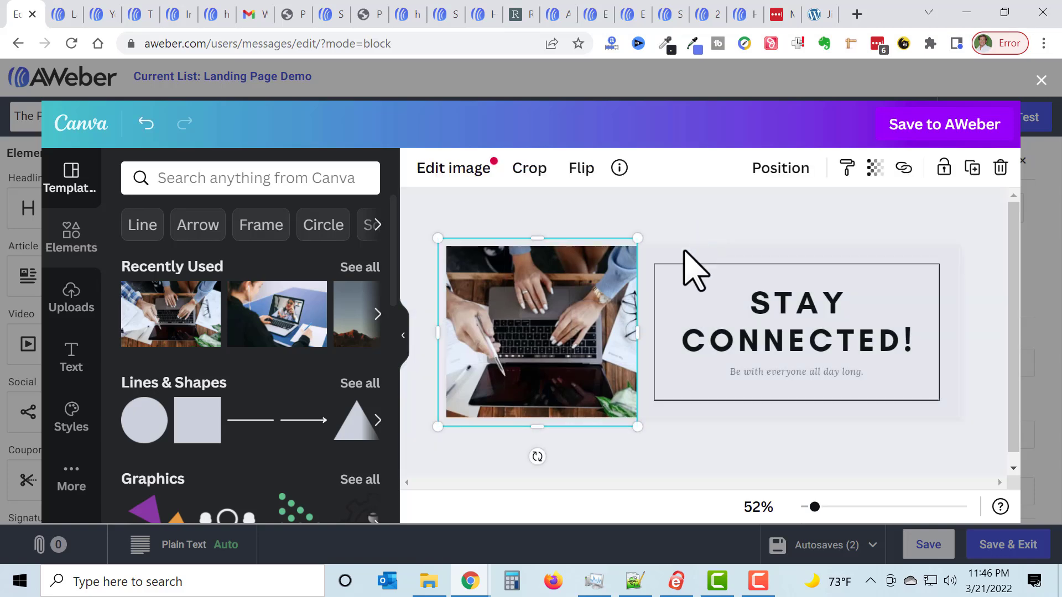
Replace the "STAY CONNECTED!" heading in the header design with "THE POWER OF TEAMWORK"
double_click(800, 320)
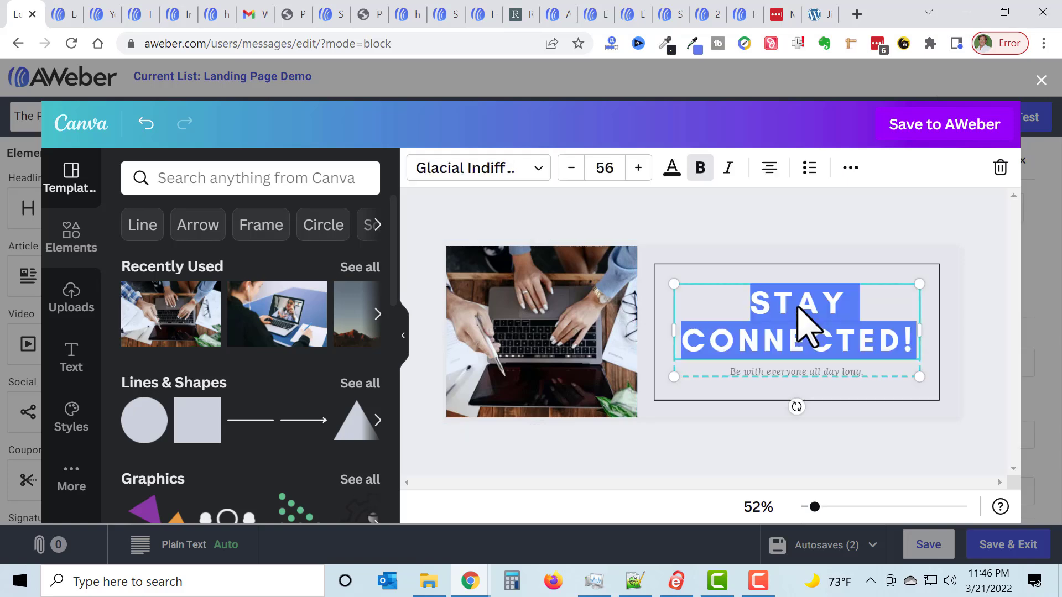
left_click(796, 307)
left_click_drag(747, 303, 873, 321)
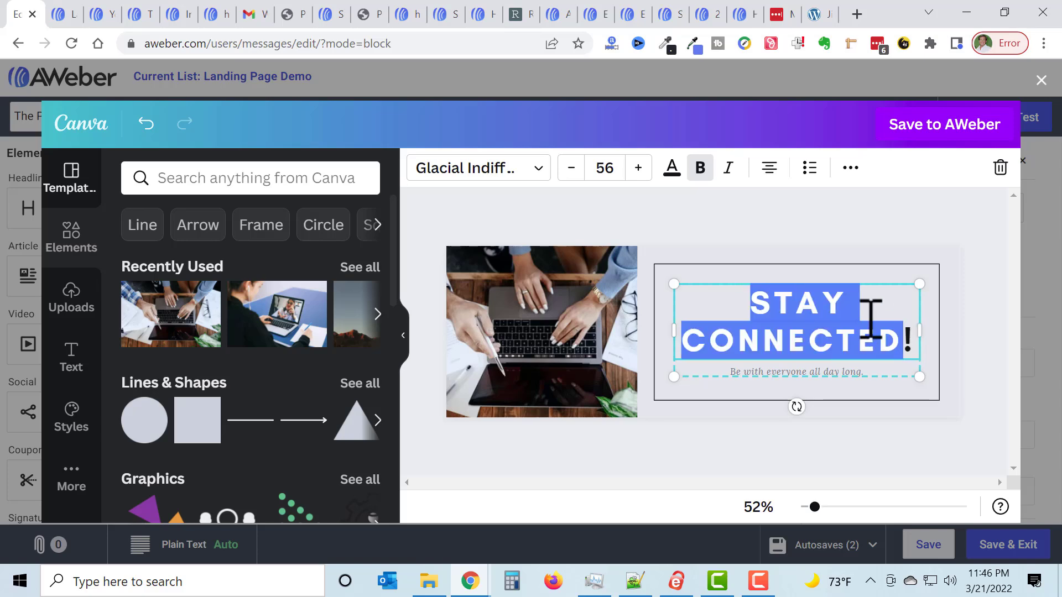
left_click(866, 312)
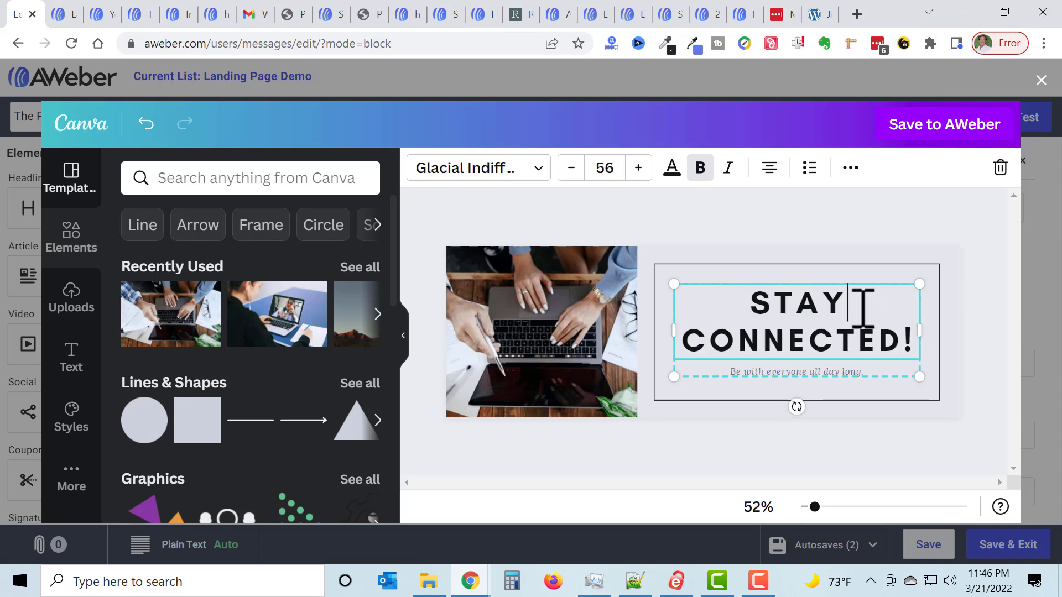
triple_click(863, 308)
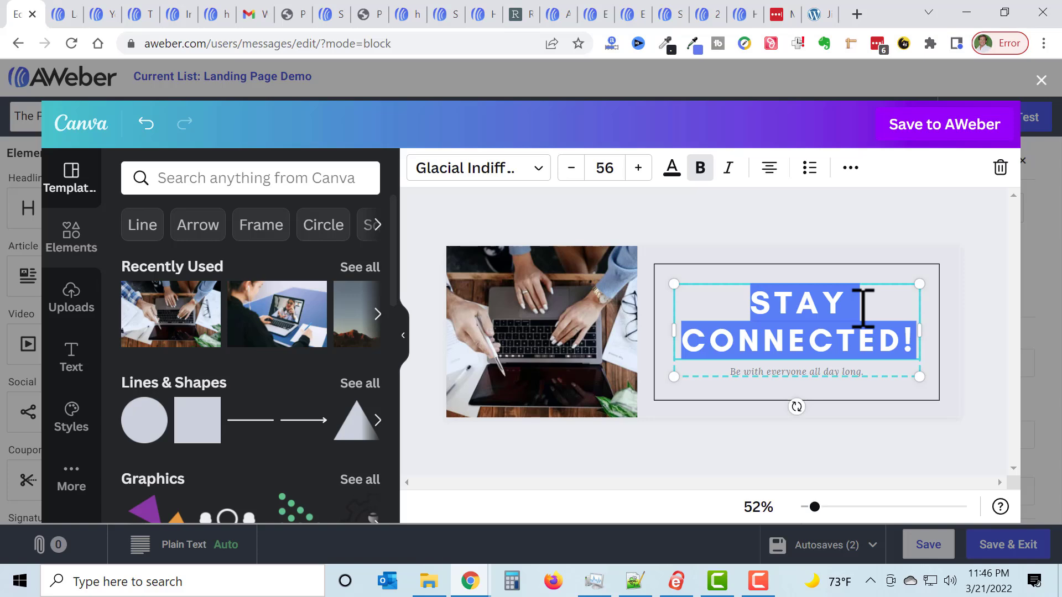
type("TH")
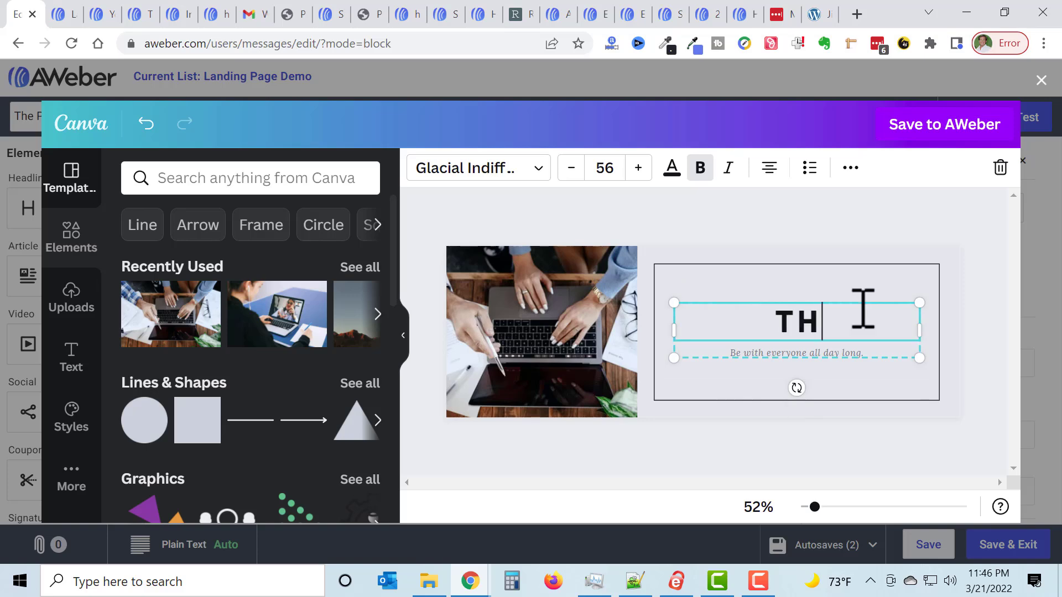
type("E POWER OF ")
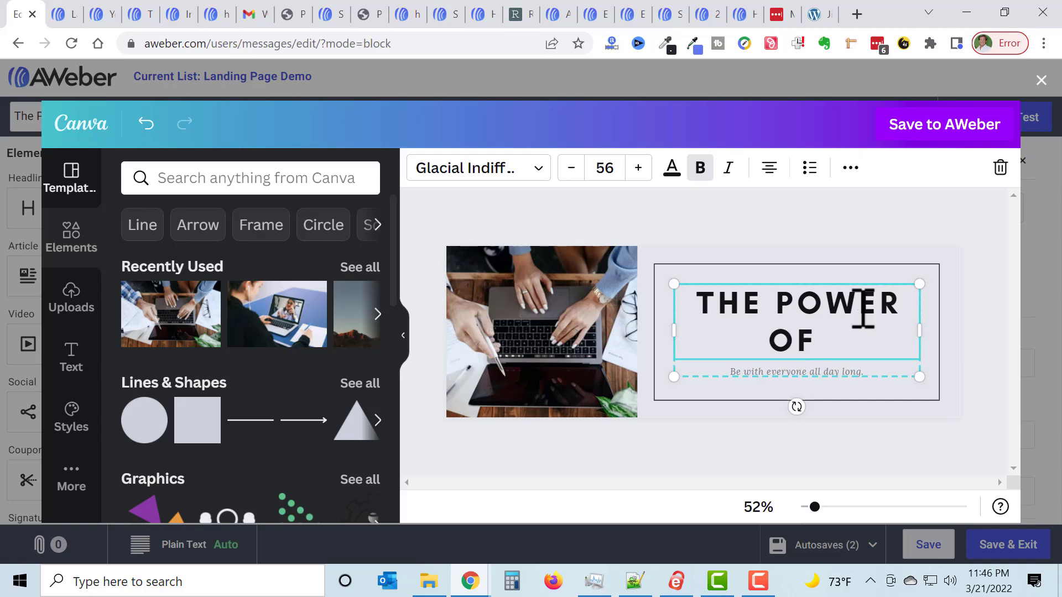
type("TEAMWORK")
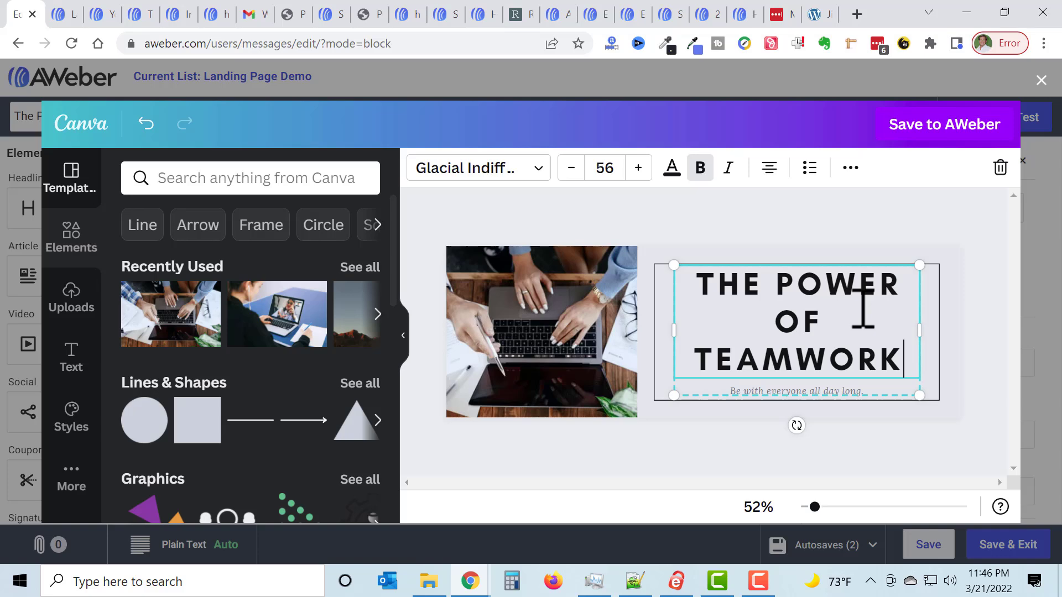
Replace the tagline under the heading with "Everyone Working Together!" and set its font size to 18
left_click(796, 396)
left_click(796, 396)
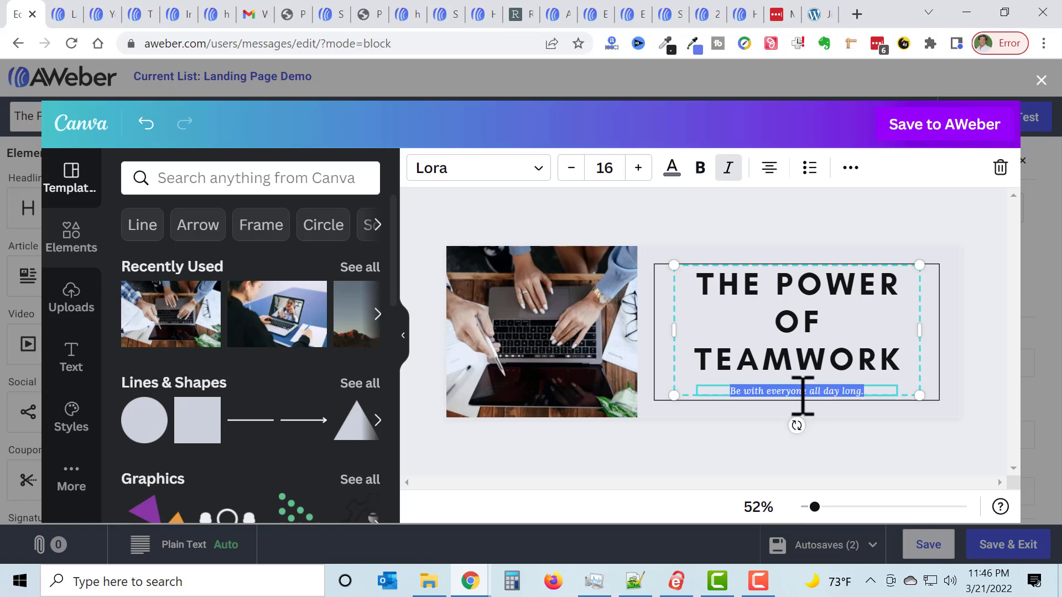
type("Everyone")
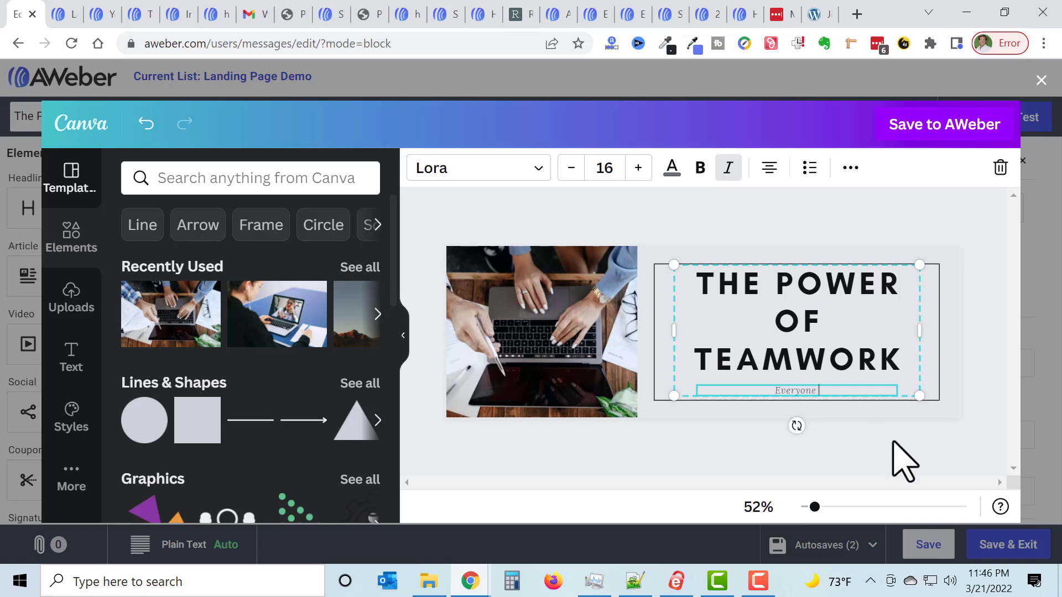
type("Working Together!")
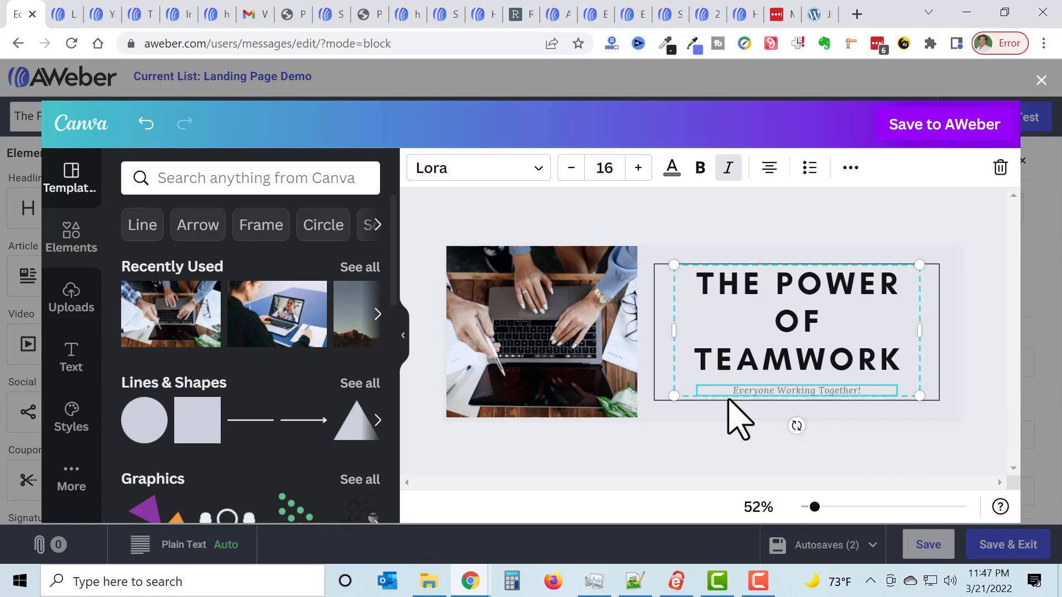
left_click_drag(735, 393, 876, 398)
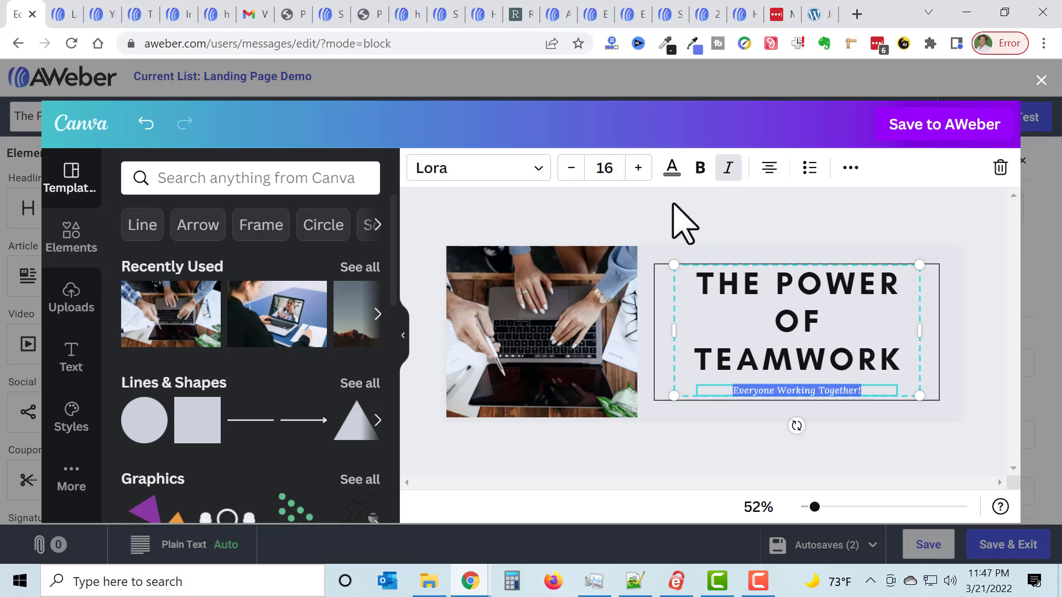
left_click(637, 168)
left_click(638, 169)
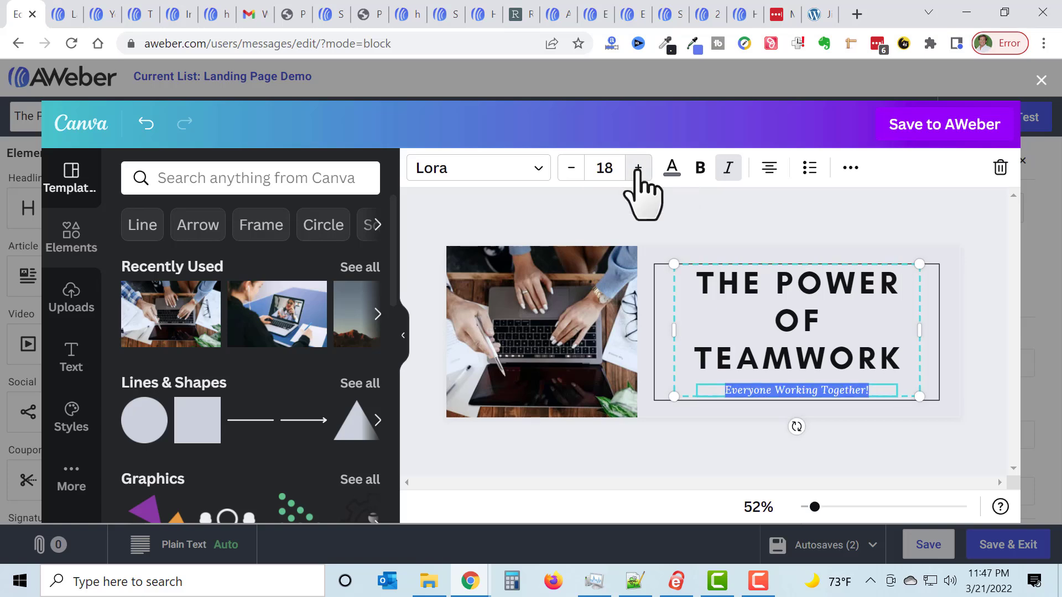
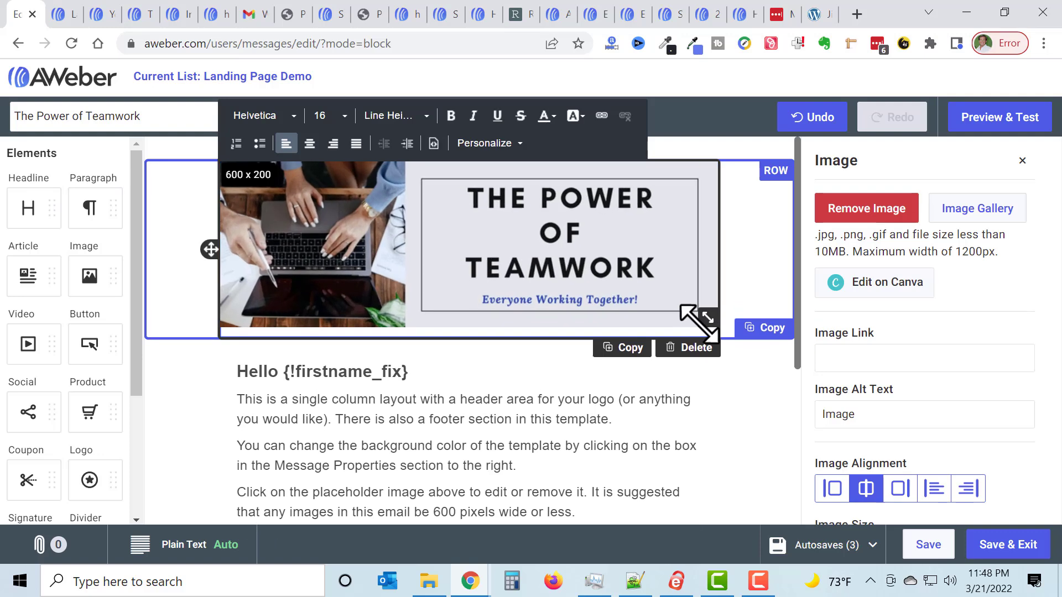
Add an image element below the last paragraph of the message text and start a Canva design in the Postcard format for it
left_click(622, 423)
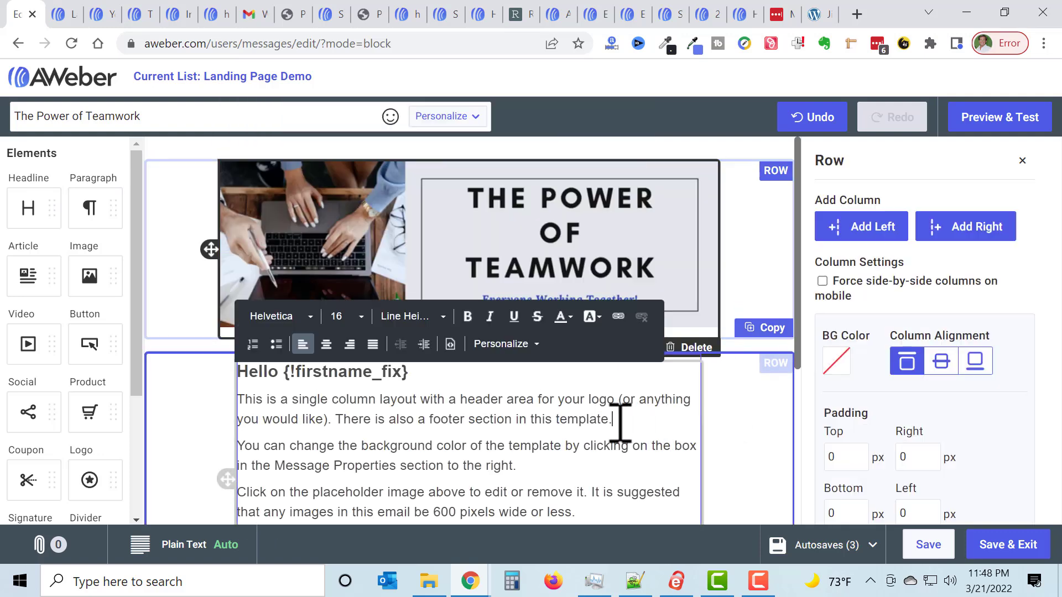
scroll(730, 439, "down", 3)
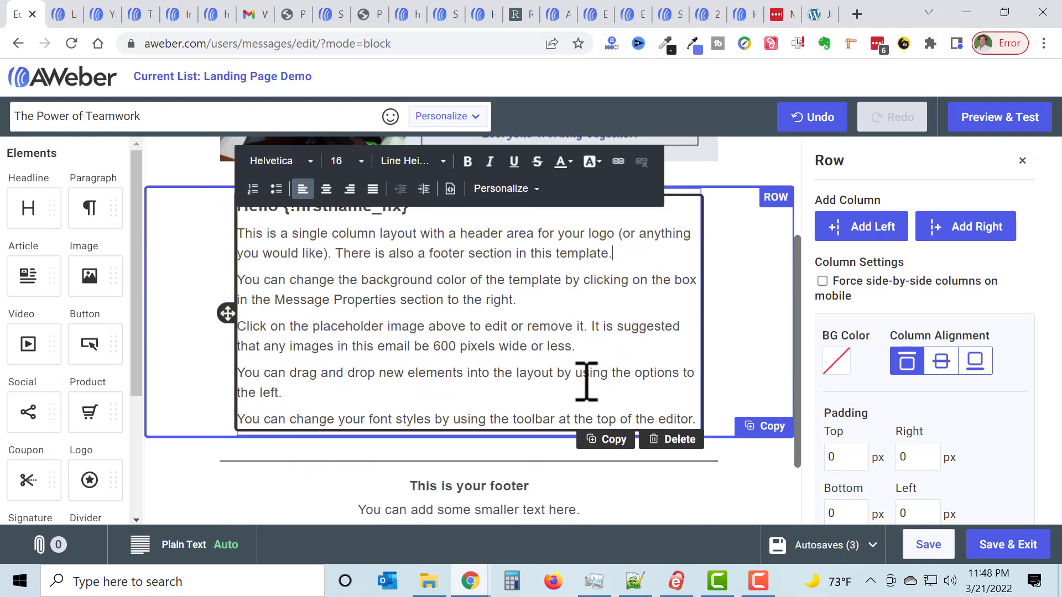
scroll(590, 383, "up", 3)
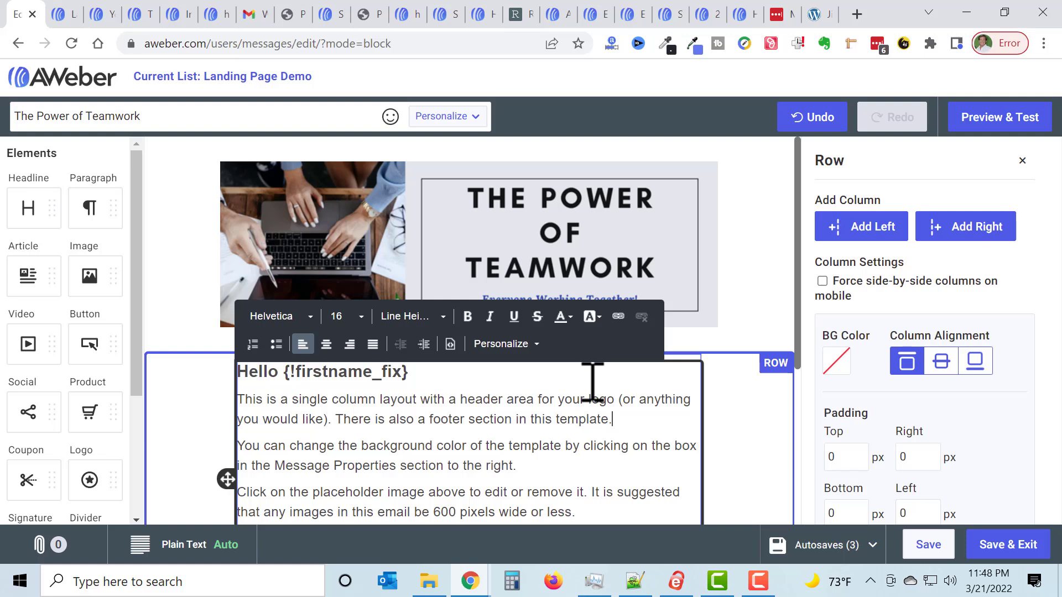
scroll(589, 379, "down", 3)
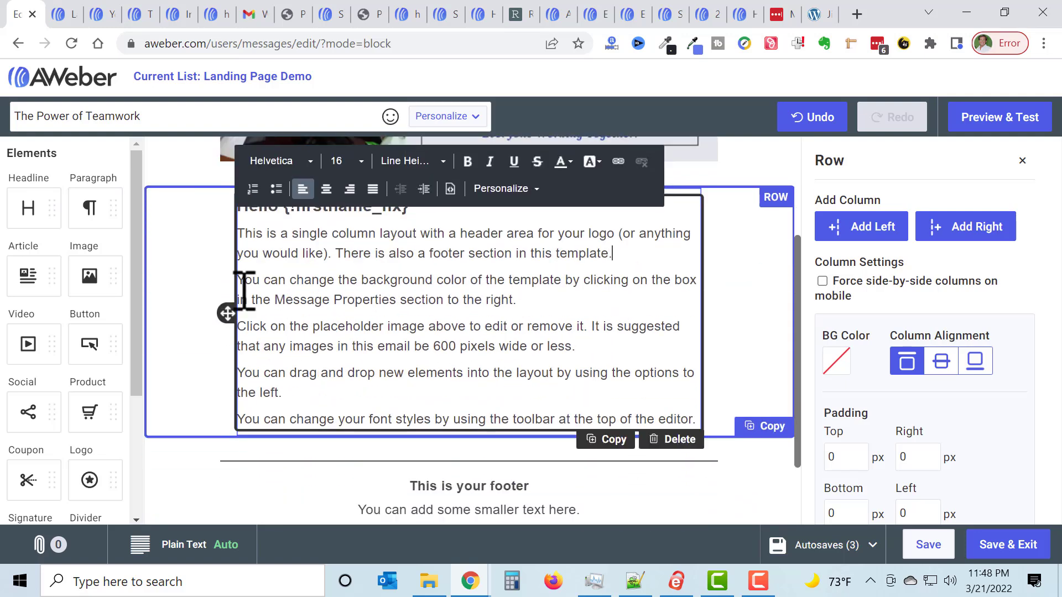
left_click_drag(99, 273, 482, 420)
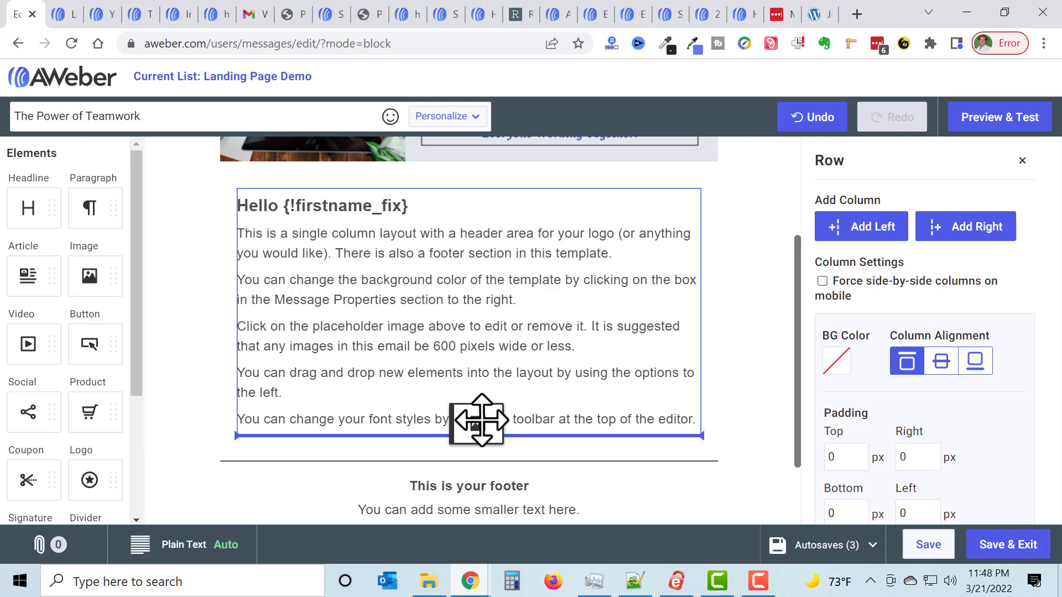
left_click_drag(482, 420, 481, 420)
scroll(544, 378, "down", 3)
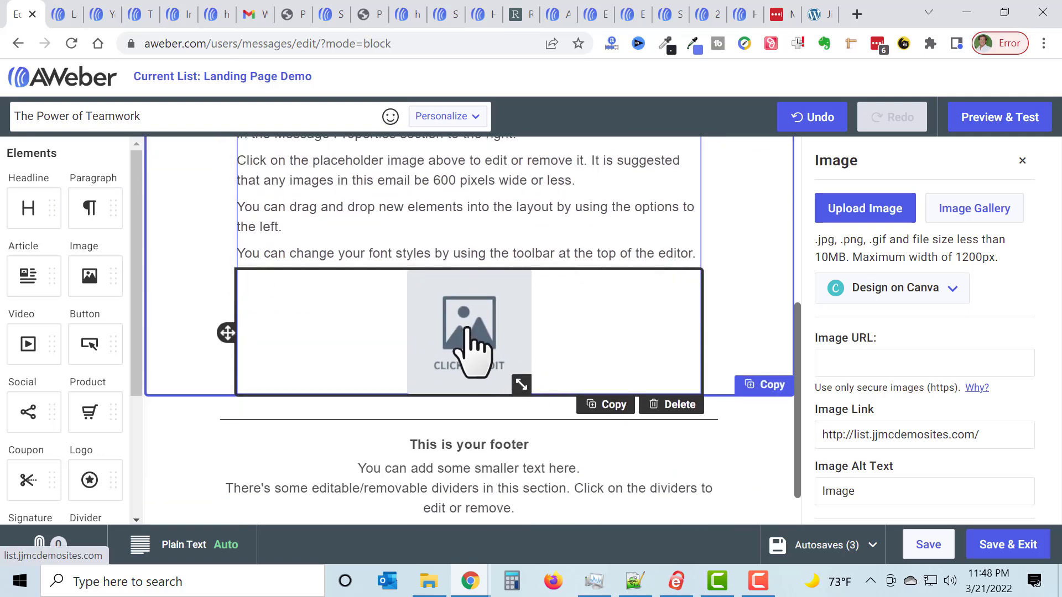
left_click(956, 293)
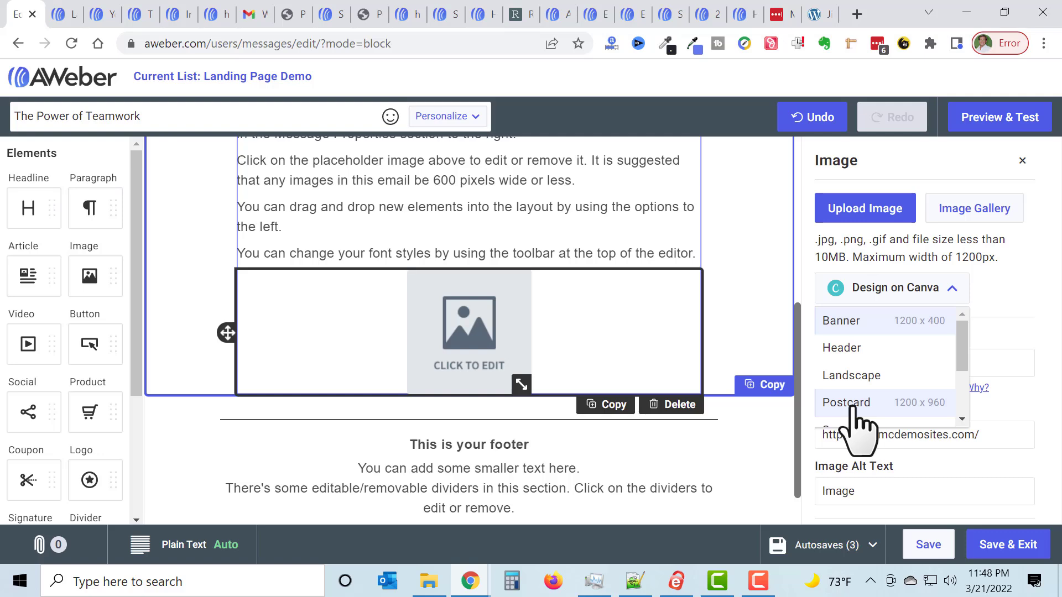
left_click(852, 408)
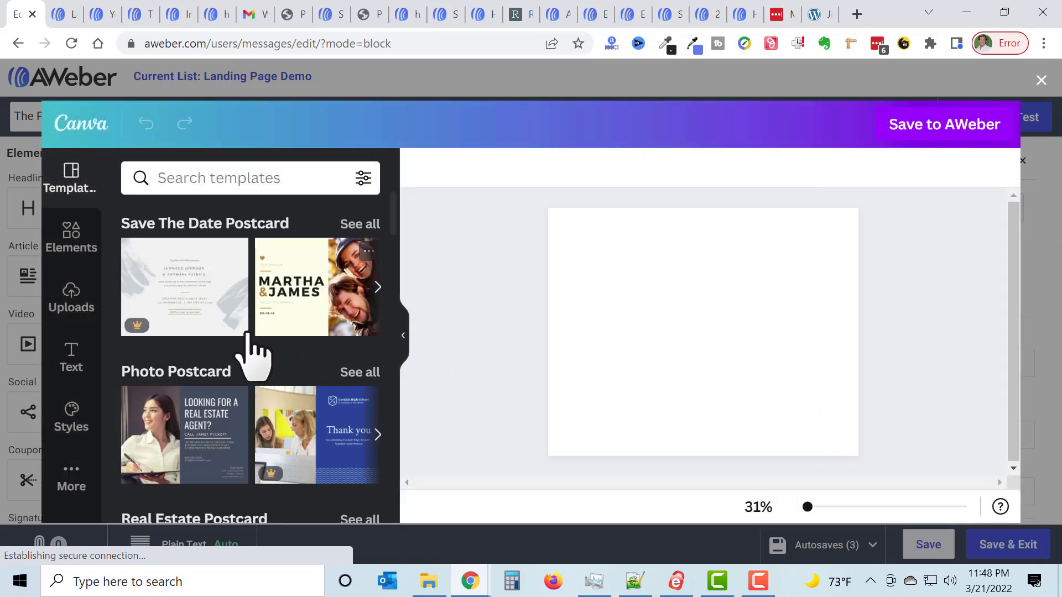
Browse the postcard templates by category and in the full list, and search them for "teamwork"
left_click(212, 181)
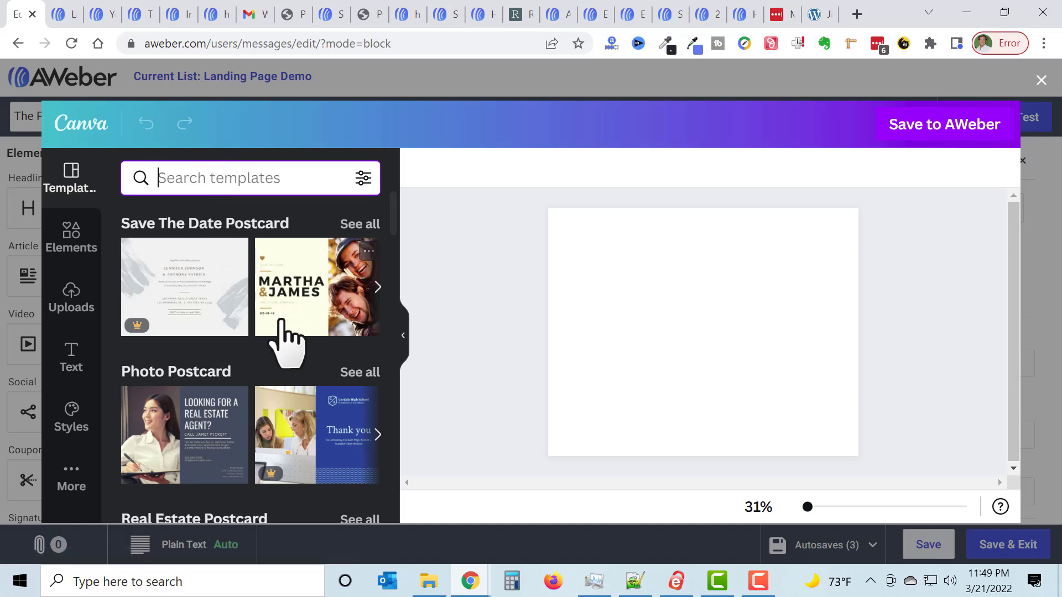
scroll(285, 340, "down", 5)
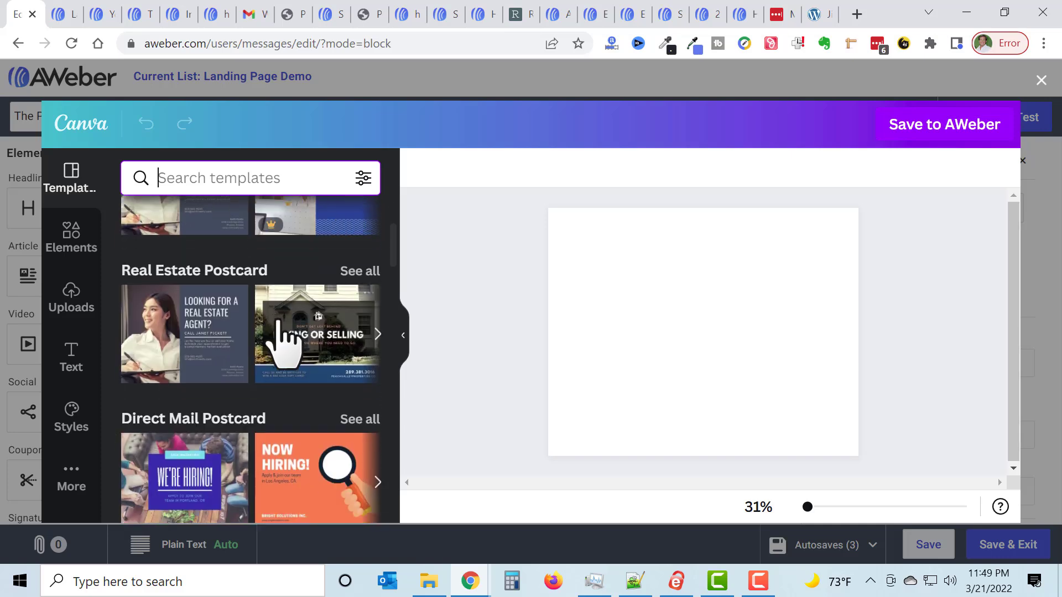
scroll(258, 348, "down", 4)
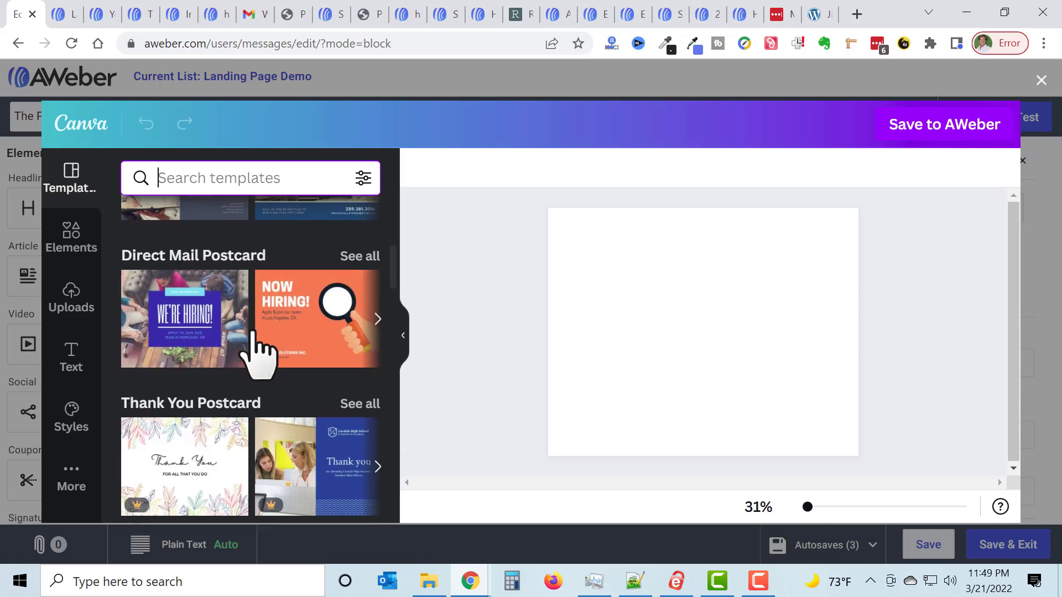
scroll(257, 346, "down", 3)
scroll(258, 348, "down", 7)
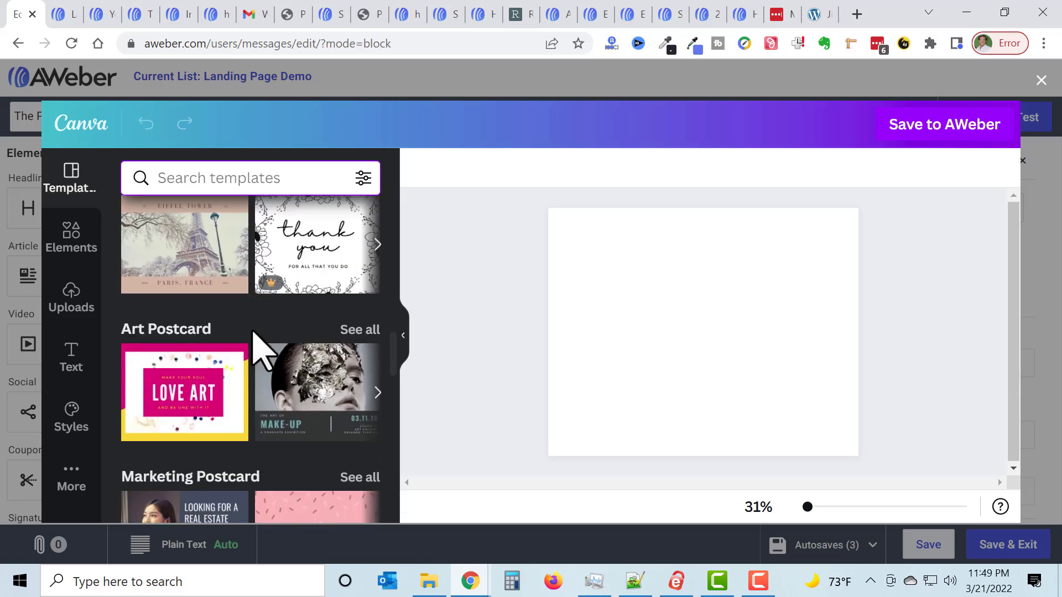
scroll(257, 348, "down", 3)
scroll(253, 332, "down", 1)
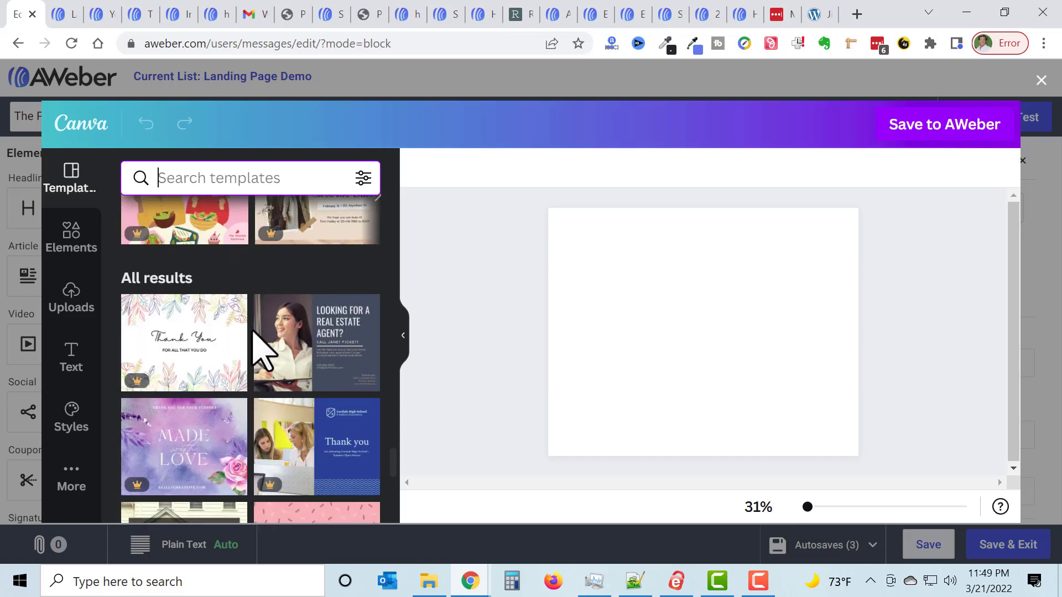
scroll(273, 415, "down", 6)
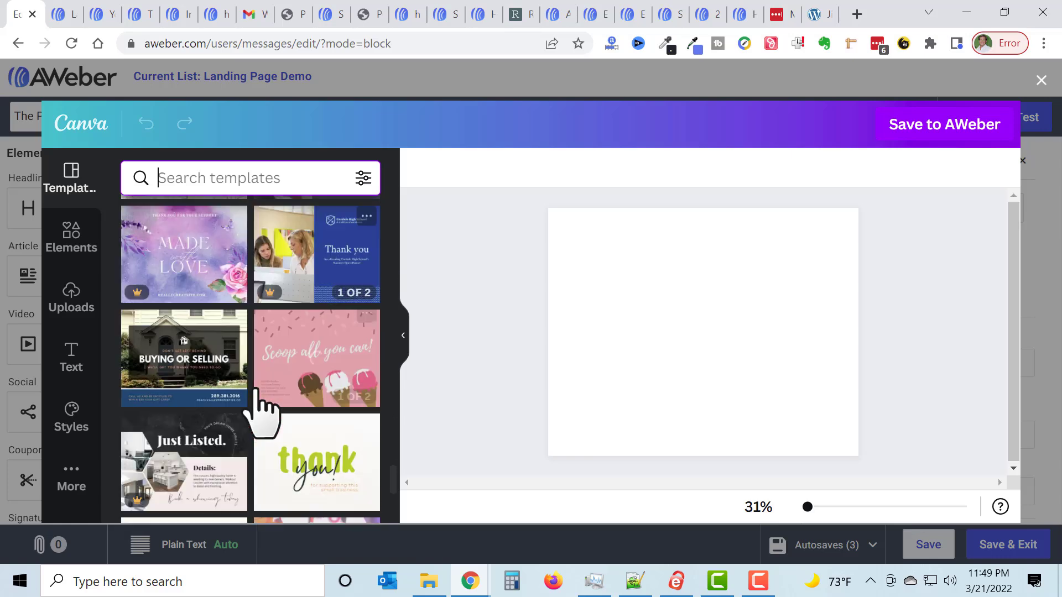
scroll(261, 411, "down", 3)
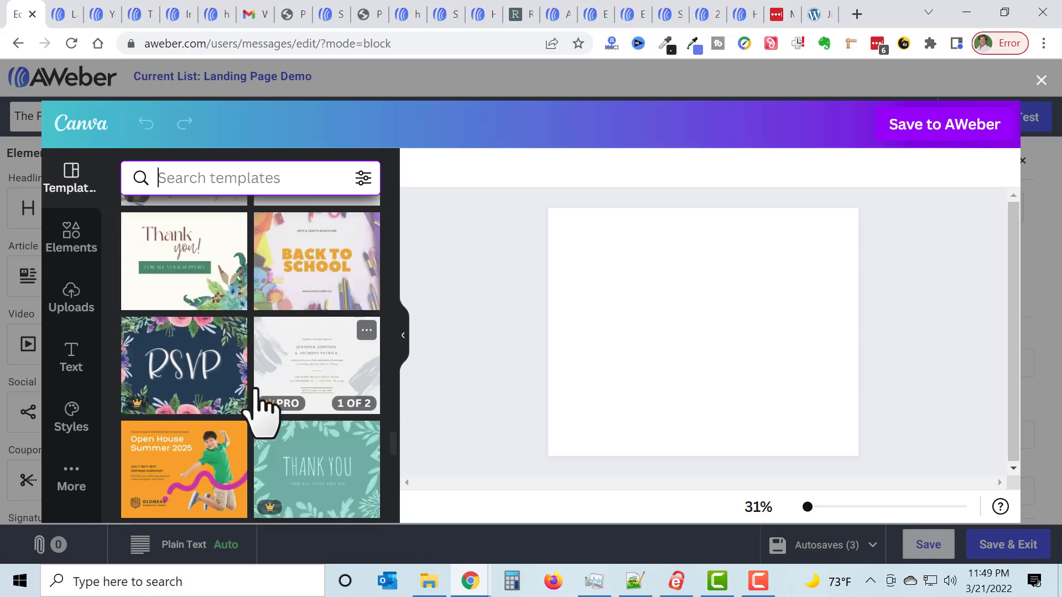
scroll(261, 409, "down", 3)
scroll(261, 411, "down", 4)
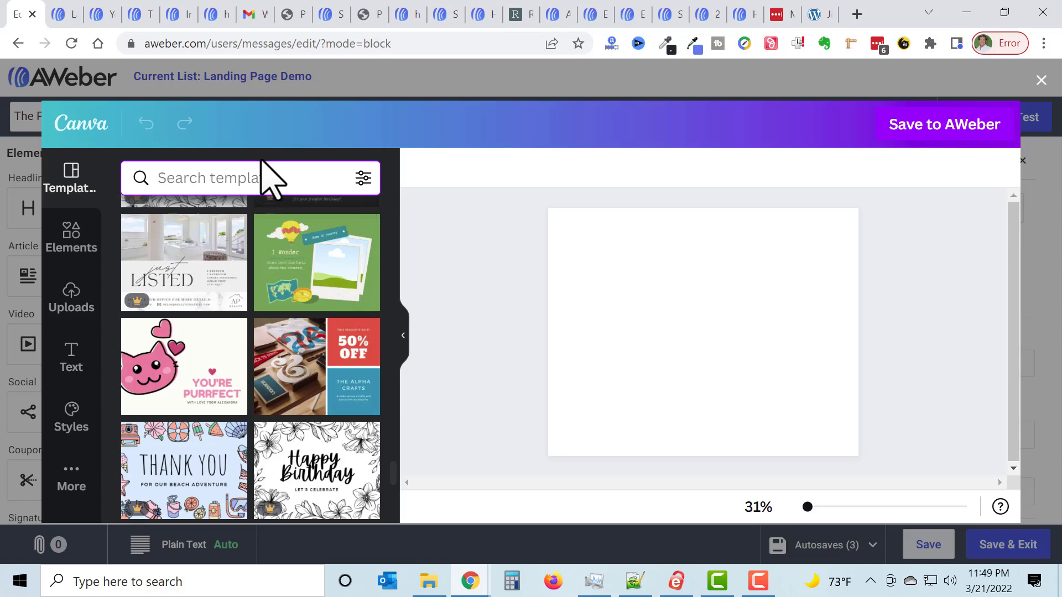
type("teamwork")
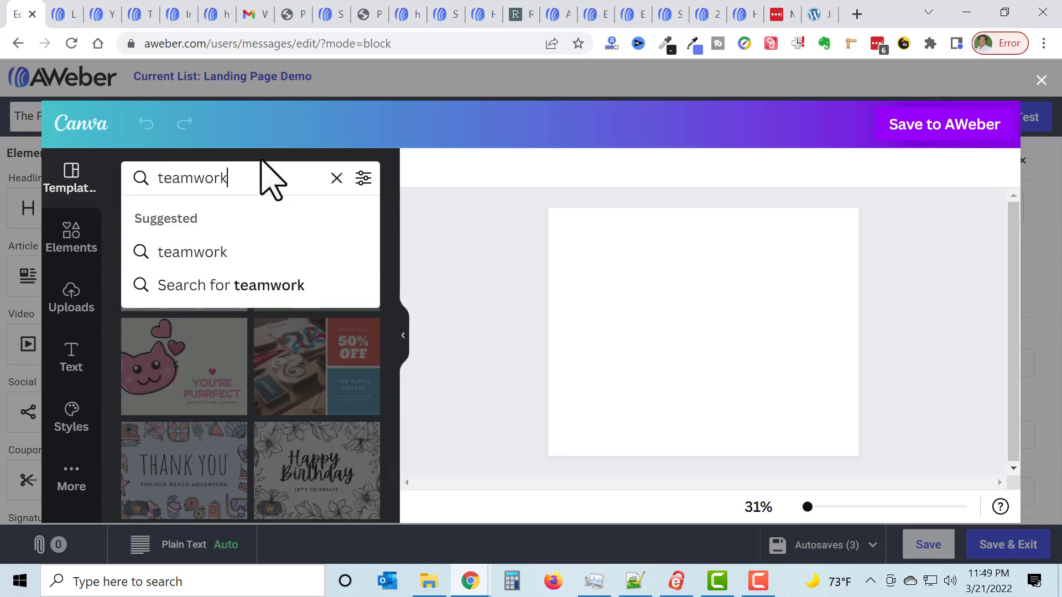
key("Return")
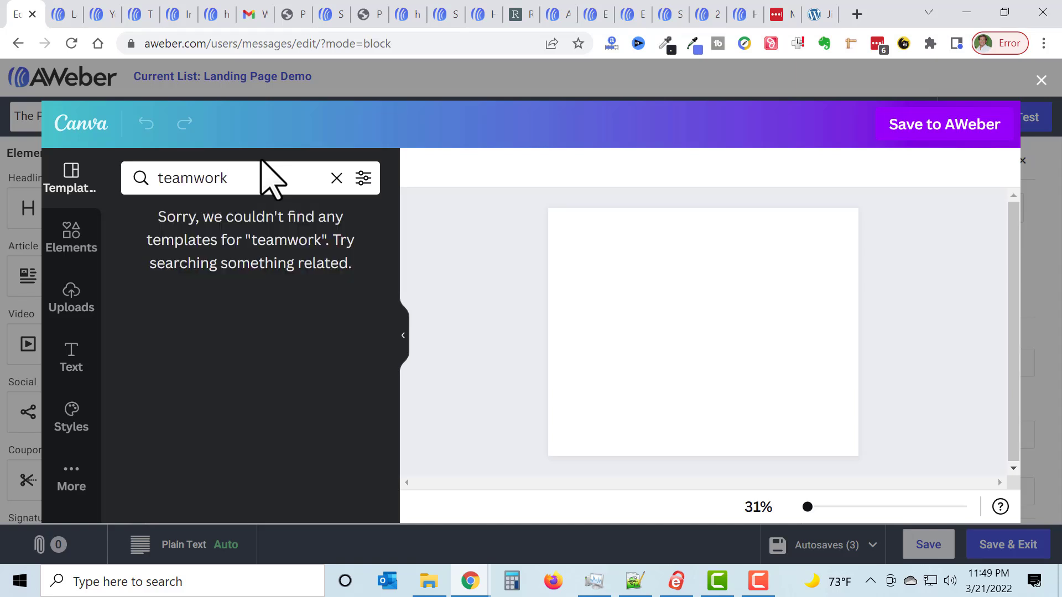
Search the templates for "business" and open the Blue Travel Agency Business Postcard with the man on a mountaintop
left_click(199, 181)
double_click(202, 183)
type("b")
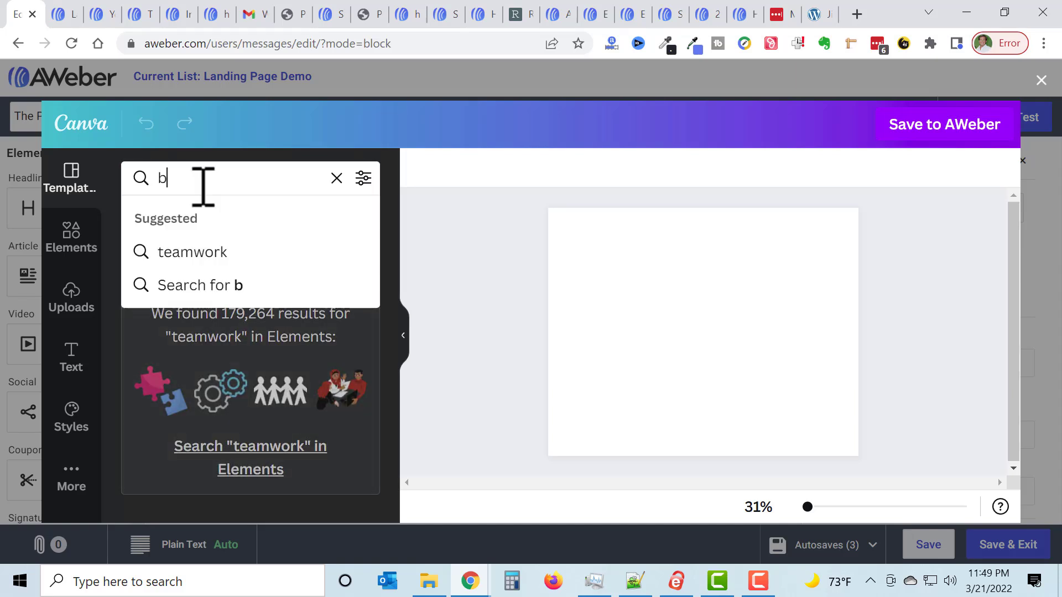
type("usiness")
key("Return")
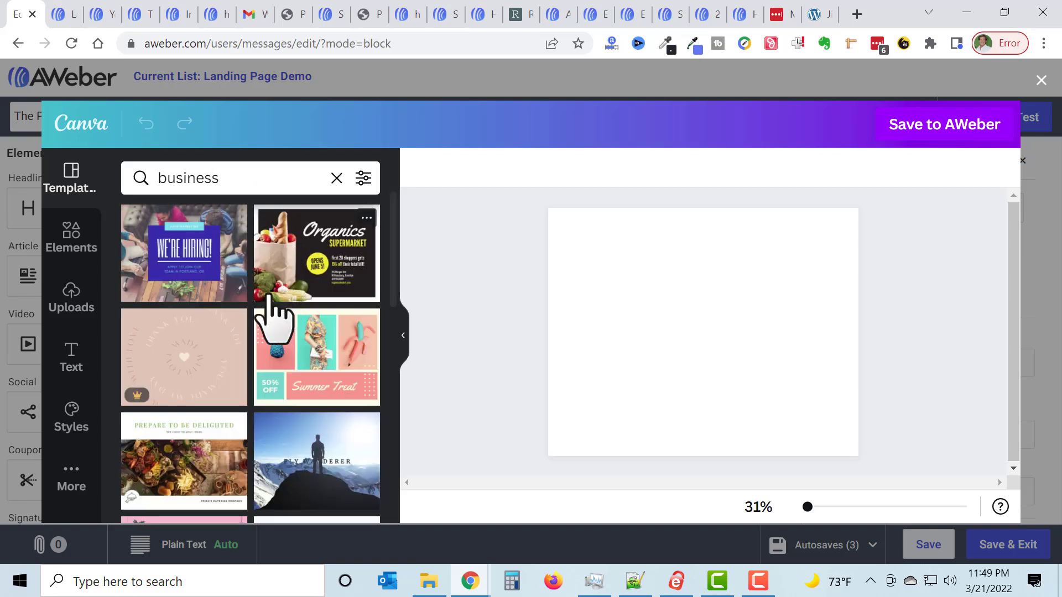
scroll(276, 316, "down", 2)
mouse_move(309, 400)
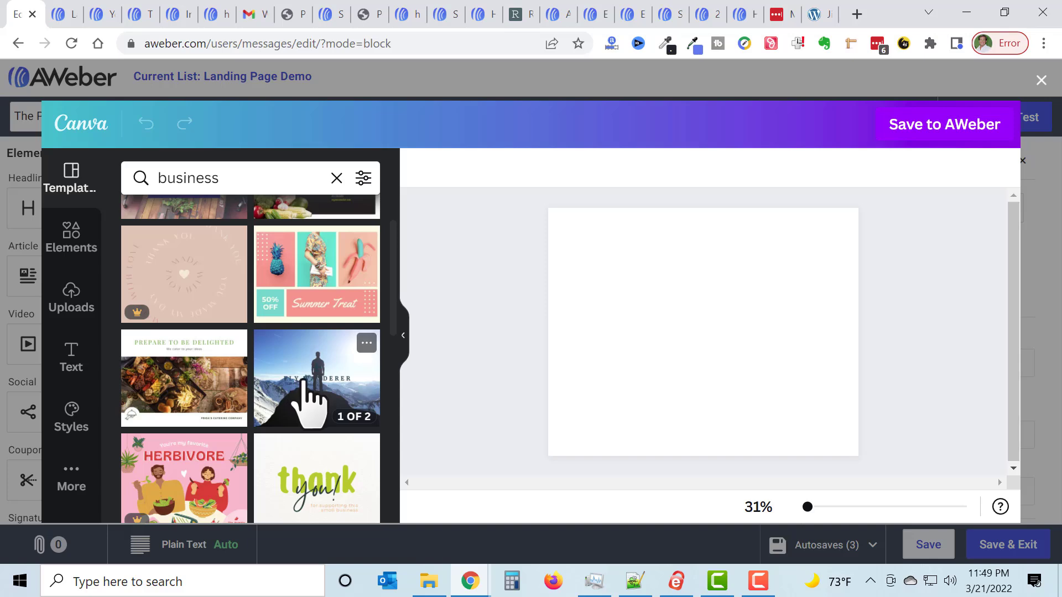
left_click(308, 393)
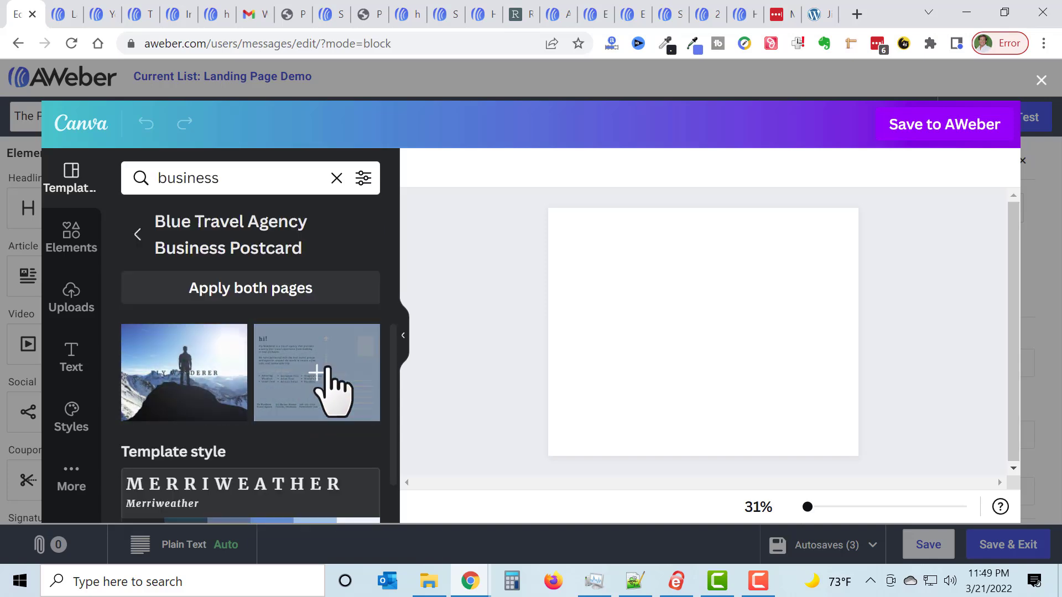
Apply the template's mountaintop page to the design and delete the small logo graphic on the man's chest
left_click(184, 373)
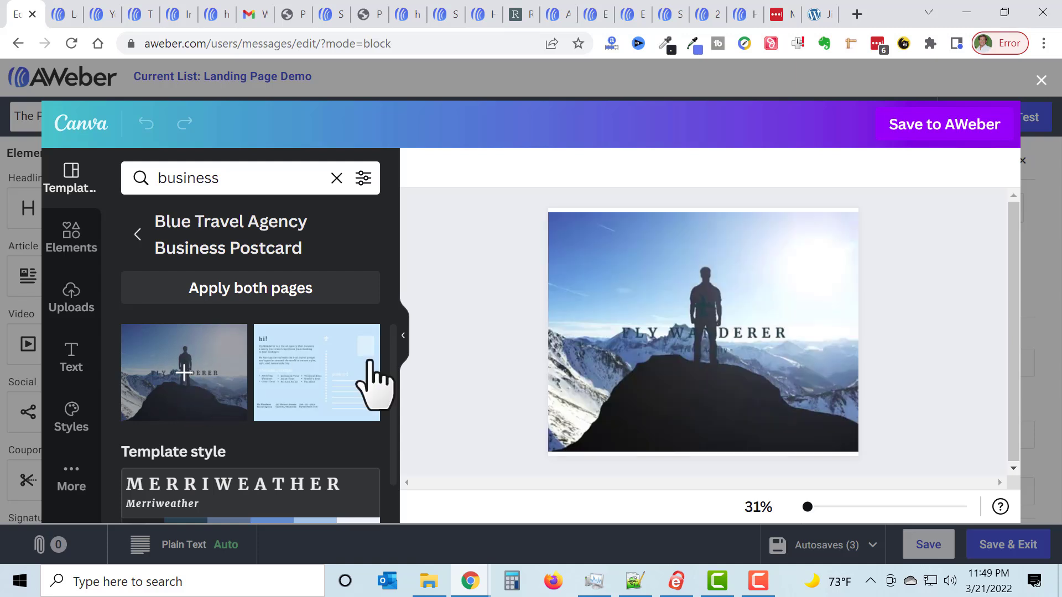
left_click(706, 342)
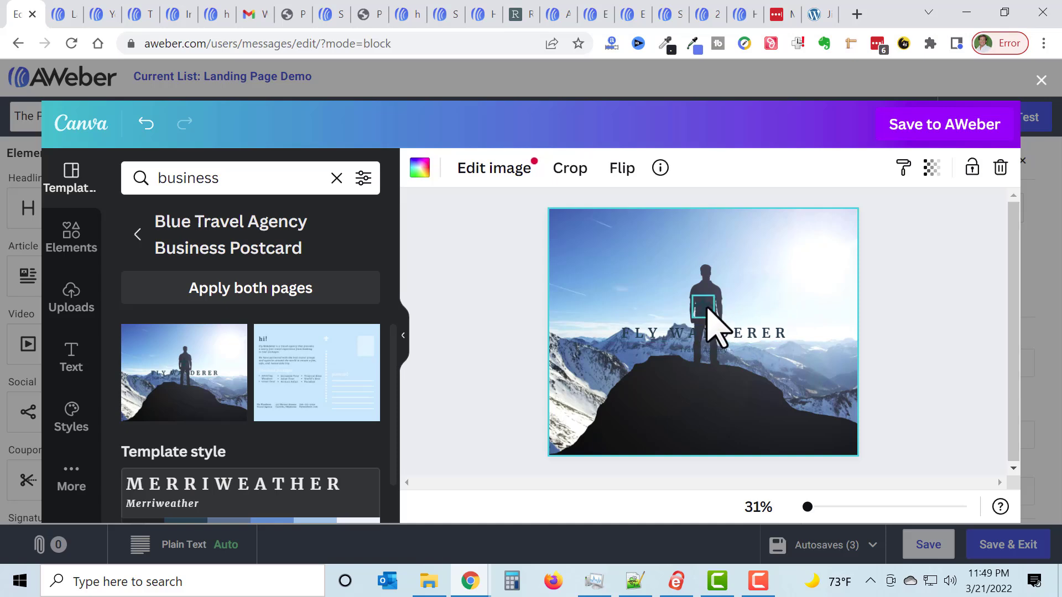
left_click_drag(707, 309, 601, 270)
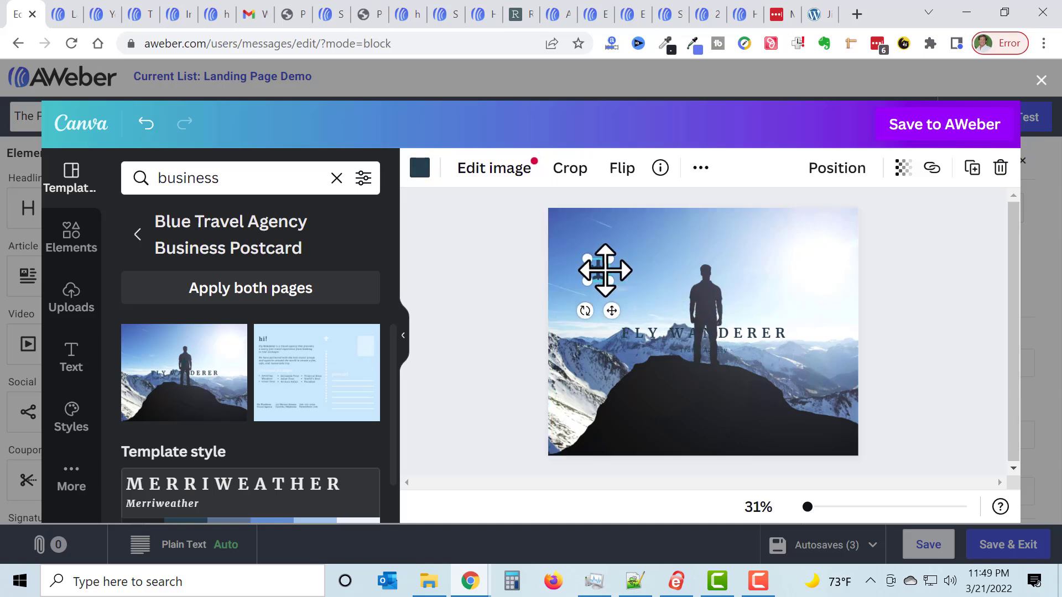
left_click(1001, 167)
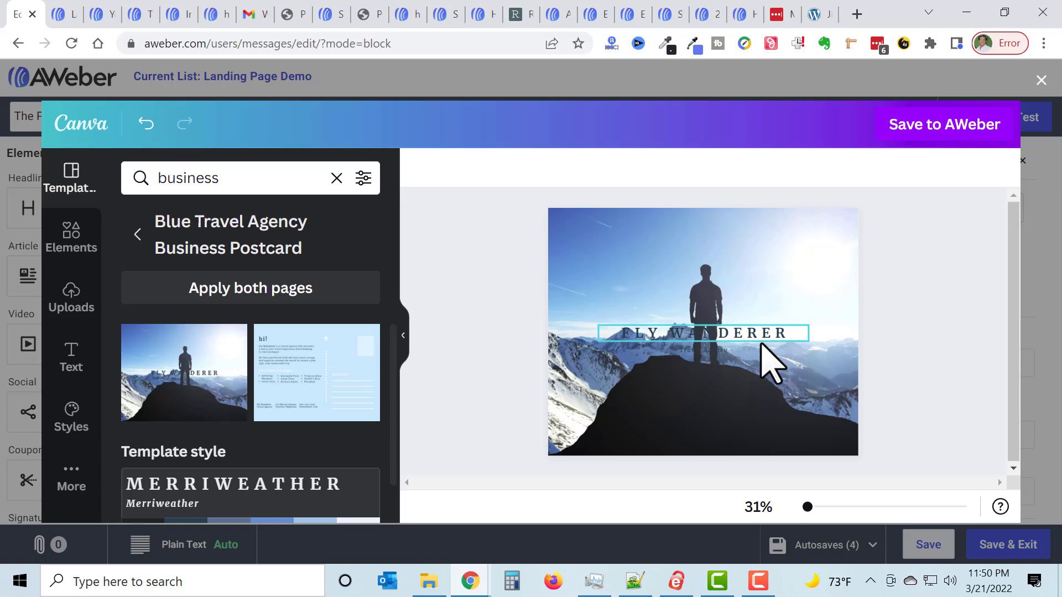
Move the "FLY WANDERER" title above the man's head and replace it with "EVERYONE TOGETHER", widened to fit one line
left_click_drag(758, 331, 750, 233)
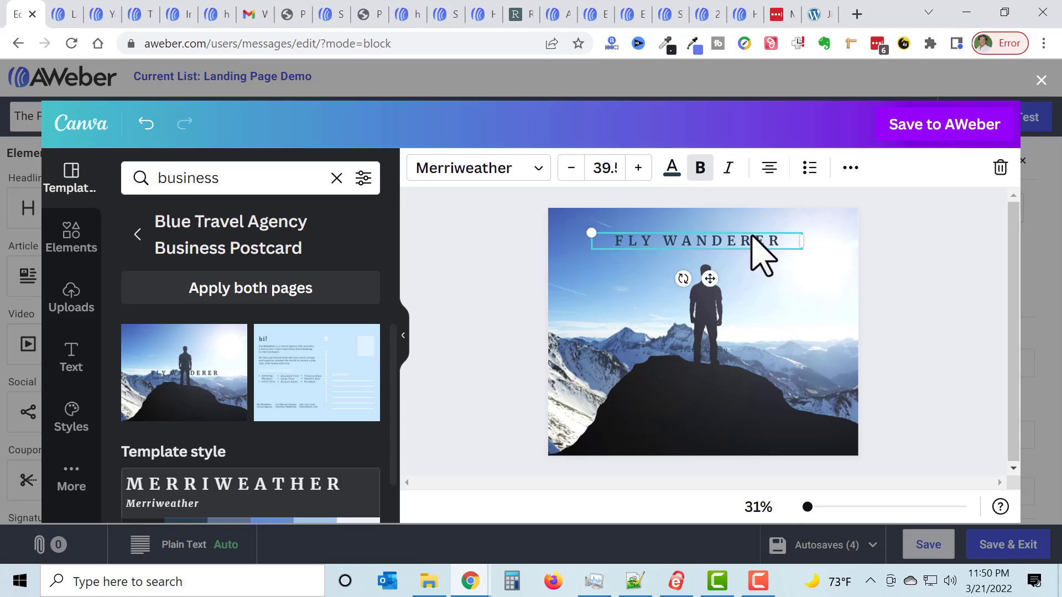
double_click(658, 244)
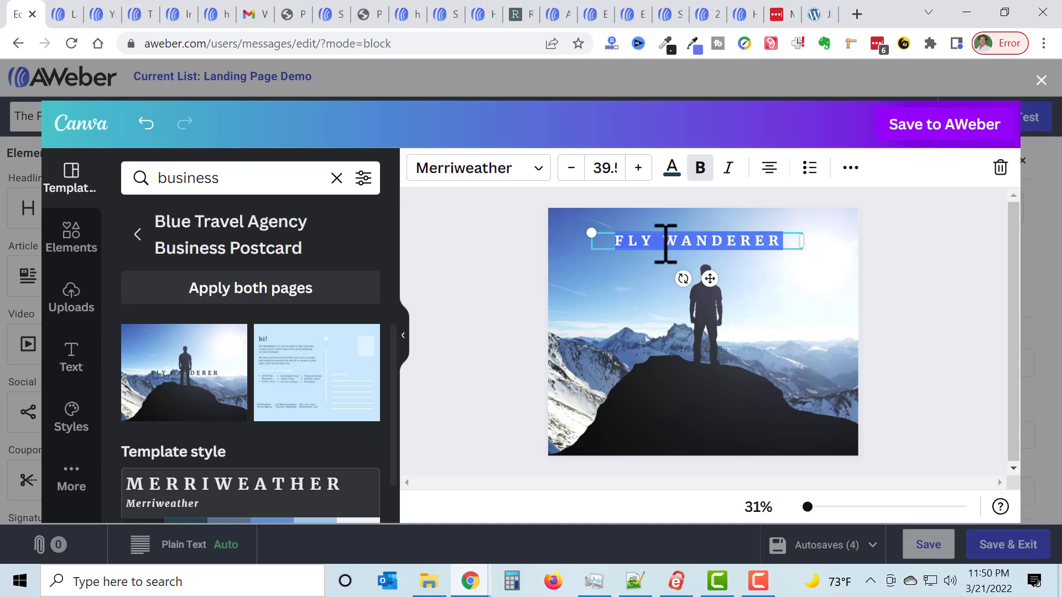
type("WE")
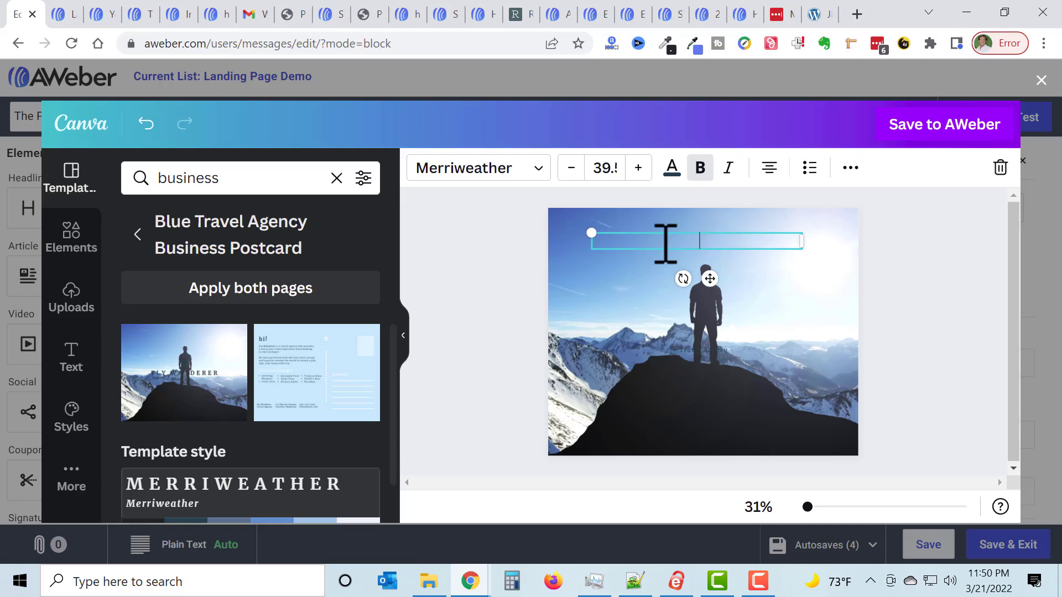
type("ERYONE TOG")
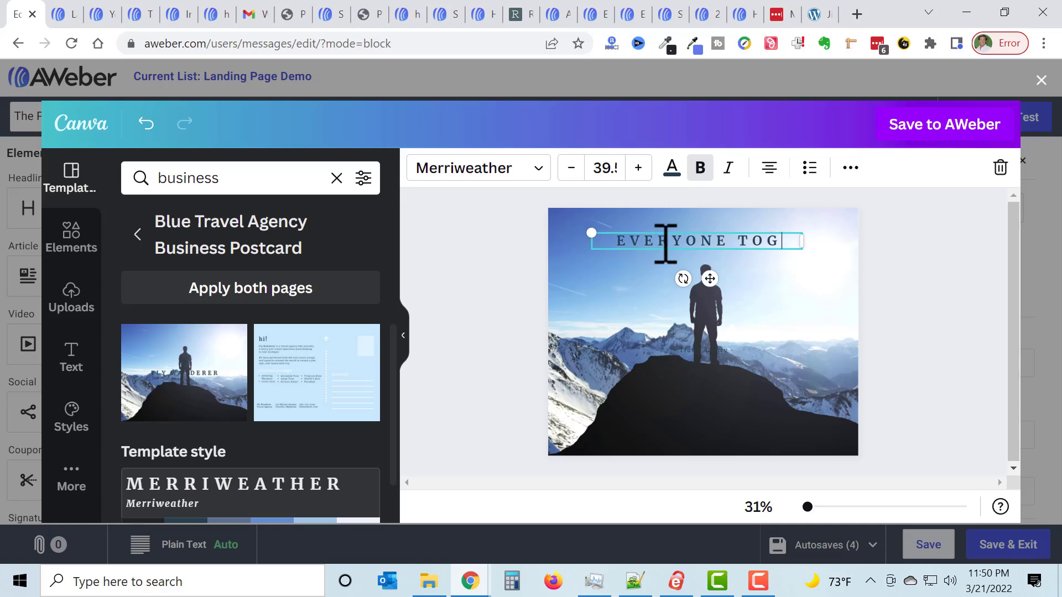
type("ETHER")
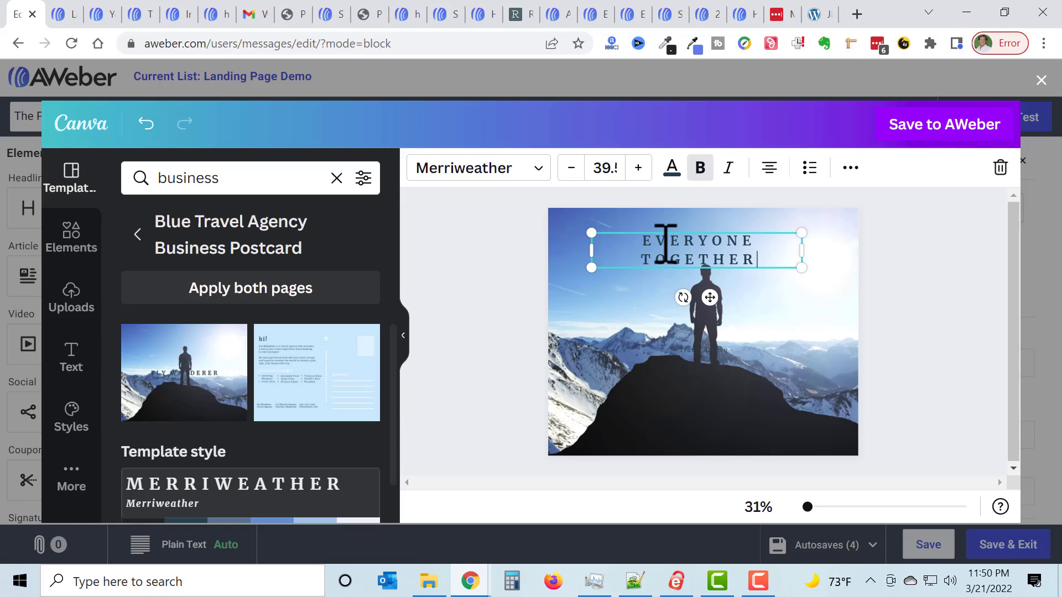
left_click_drag(589, 250, 572, 251)
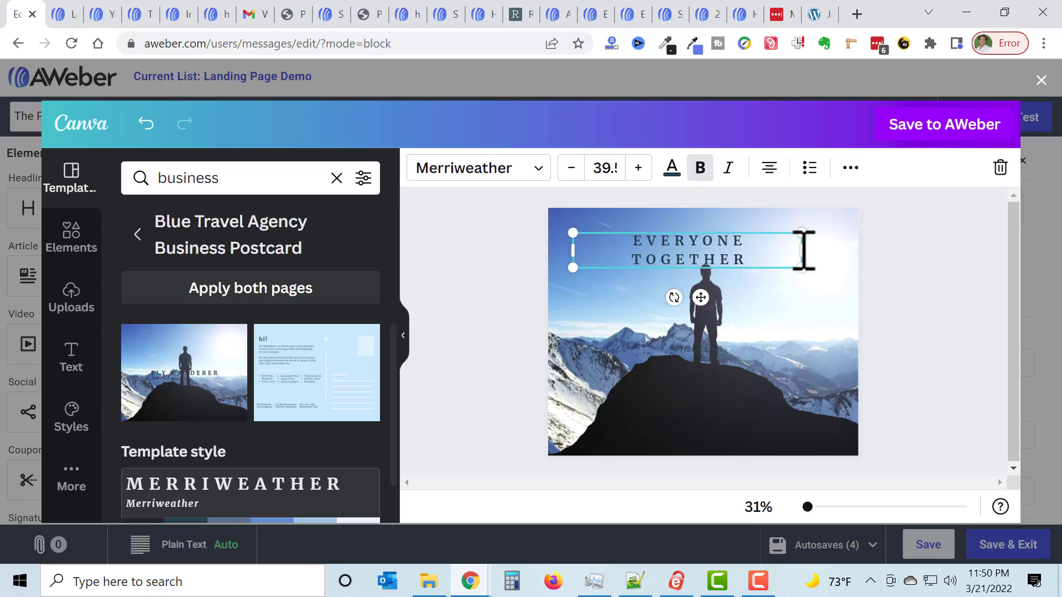
left_click_drag(800, 249, 817, 247)
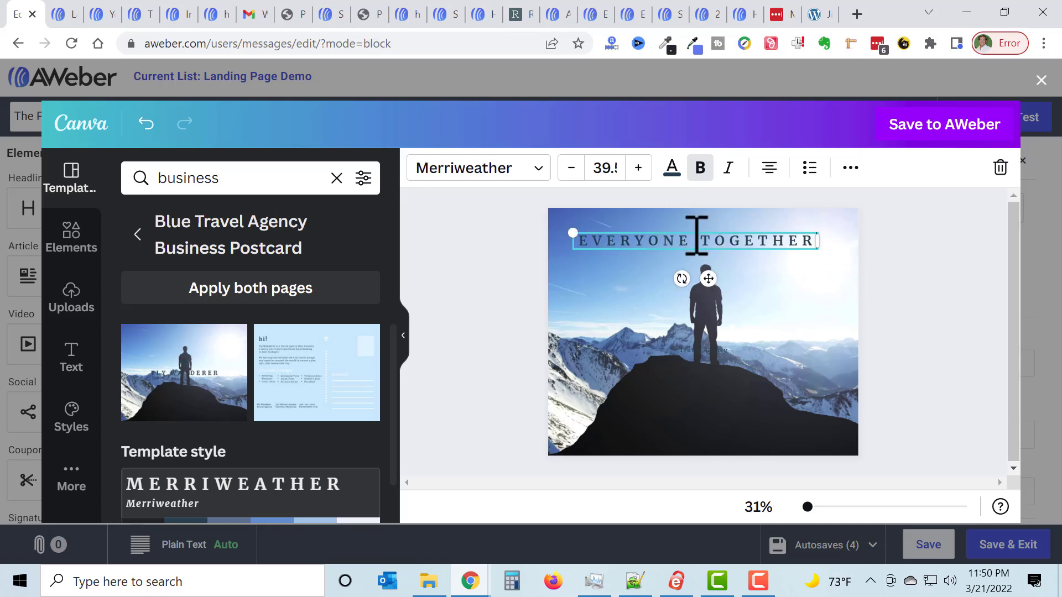
mouse_move(697, 244)
left_mouse_down()
mouse_move(706, 238)
mouse_move(706, 250)
left_mouse_up()
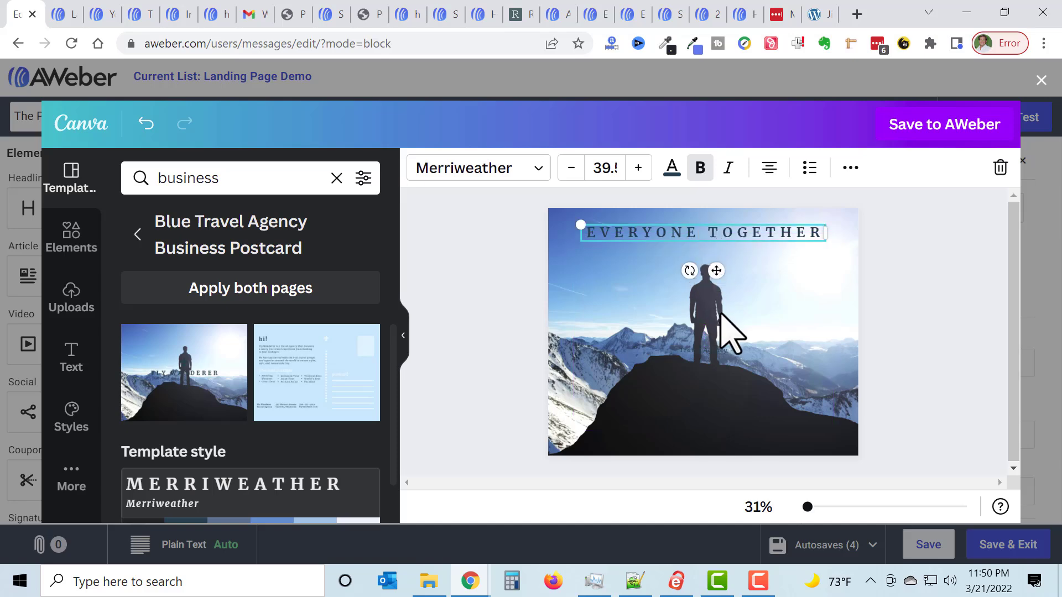
Increase the "Travel Agency" subtitle's font size to about 30 and widen its text box on both sides to fit one line
left_click(710, 352)
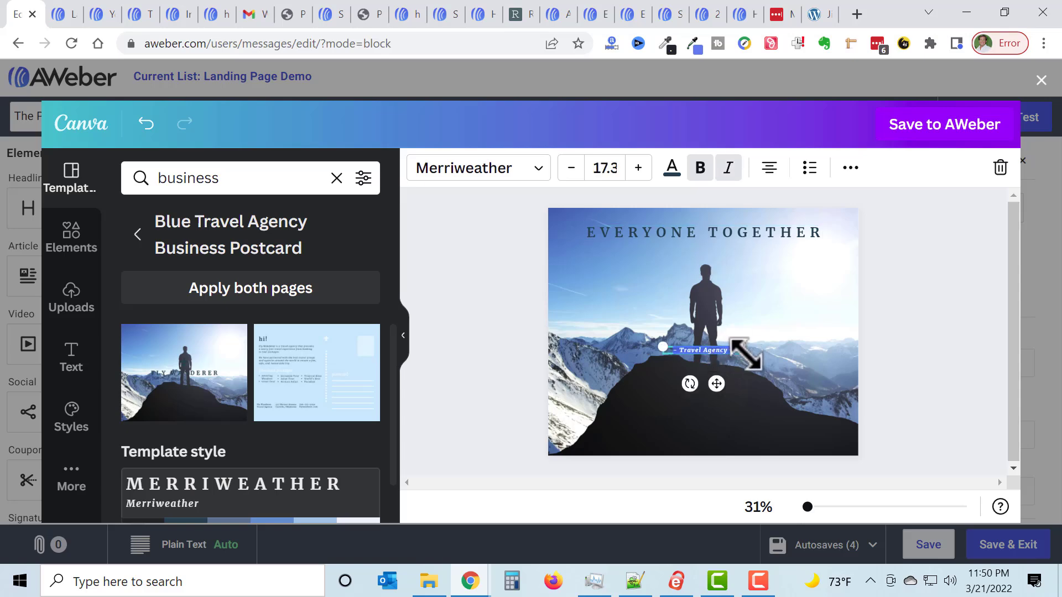
triple_click(637, 168)
double_click(638, 167)
left_click(638, 168)
double_click(638, 167)
triple_click(638, 168)
left_click(638, 168)
left_click(638, 168)
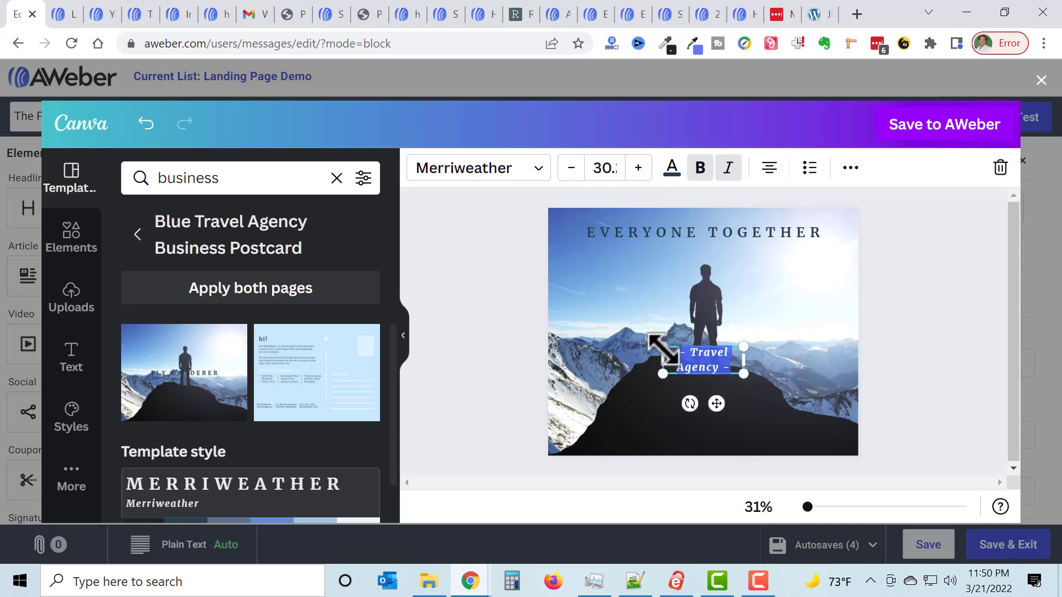
left_click_drag(655, 360, 624, 365)
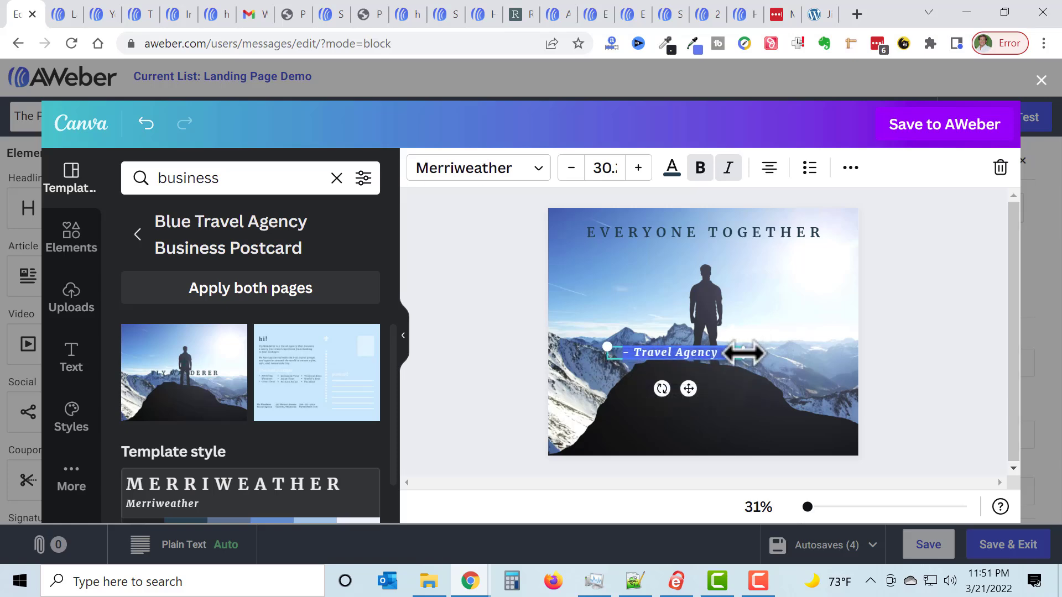
left_click_drag(742, 352, 789, 351)
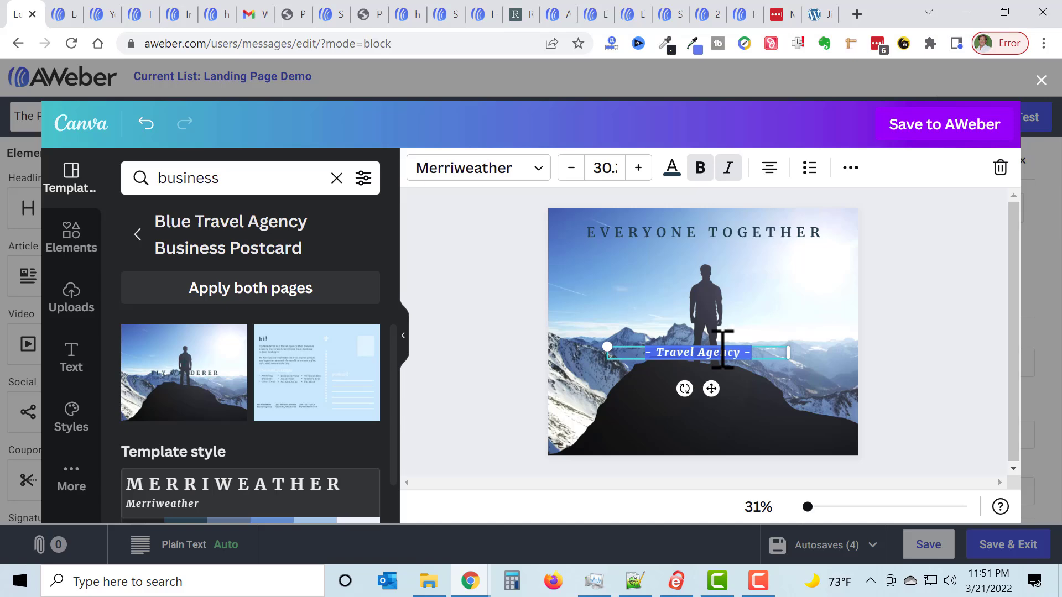
Replace the "Travel Agency" subtitle with "Is Stronger!" and color the text yellow
key("BackSpace")
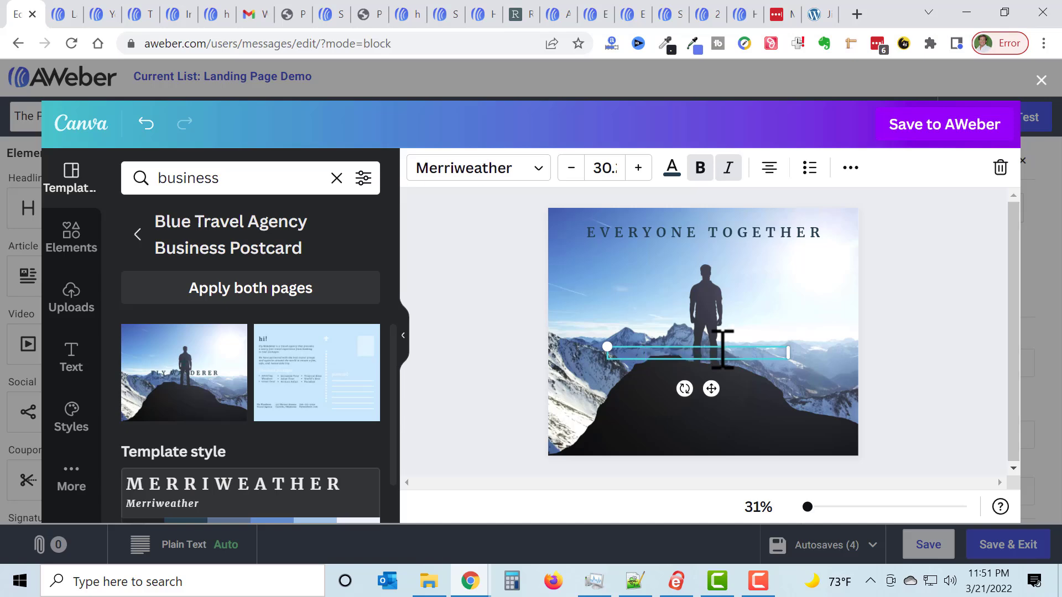
type("Is")
left_click_drag(707, 354, 612, 359)
left_click(672, 169)
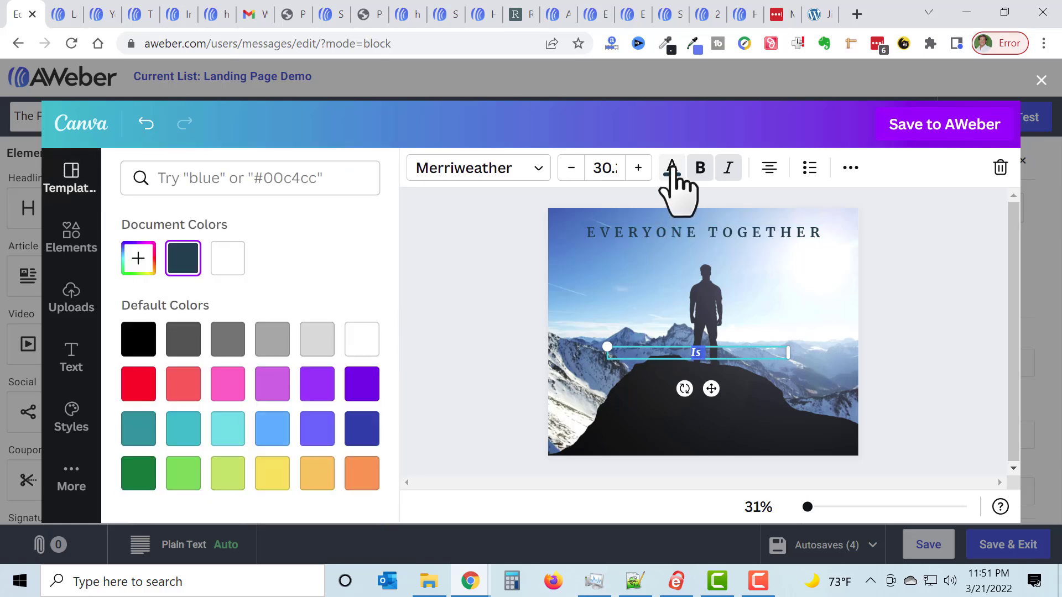
left_click(272, 473)
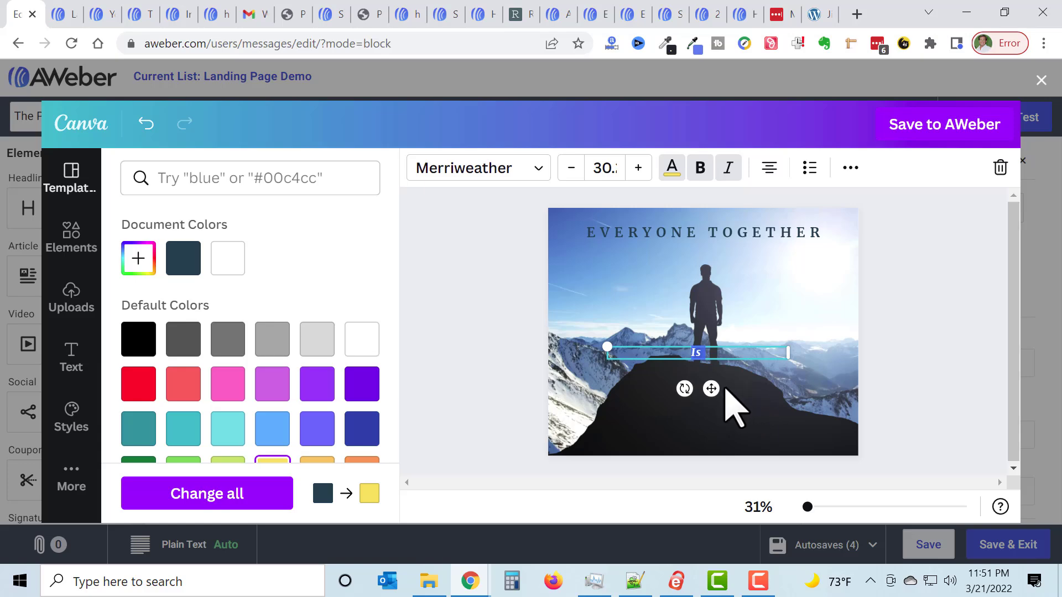
type("s")
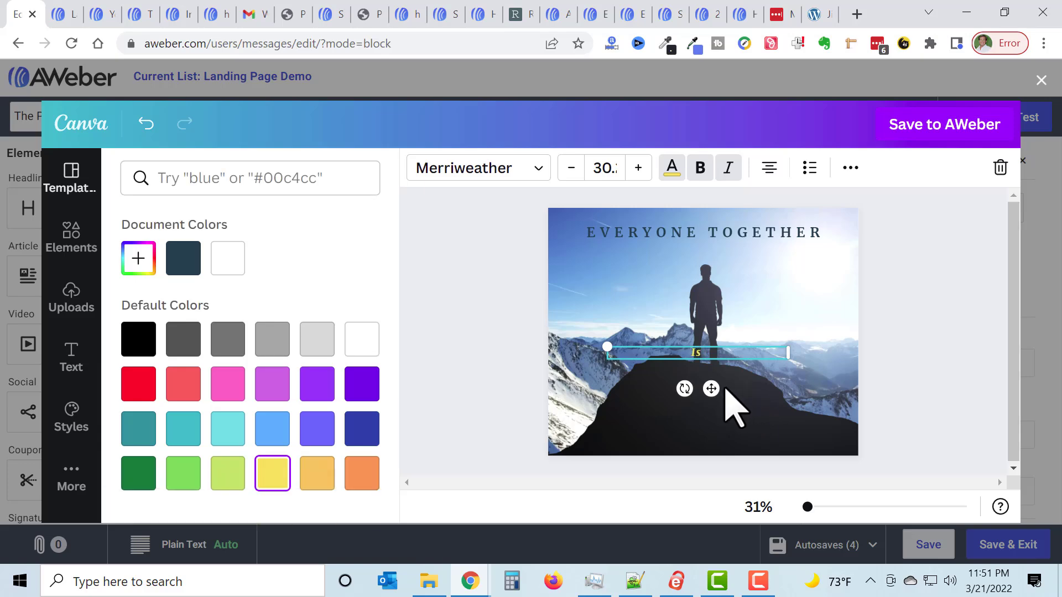
type(" Stronger!")
Increase the "Is Stronger!" text to about size 33 and move it down onto the dark rock
left_click_drag(742, 354, 652, 352)
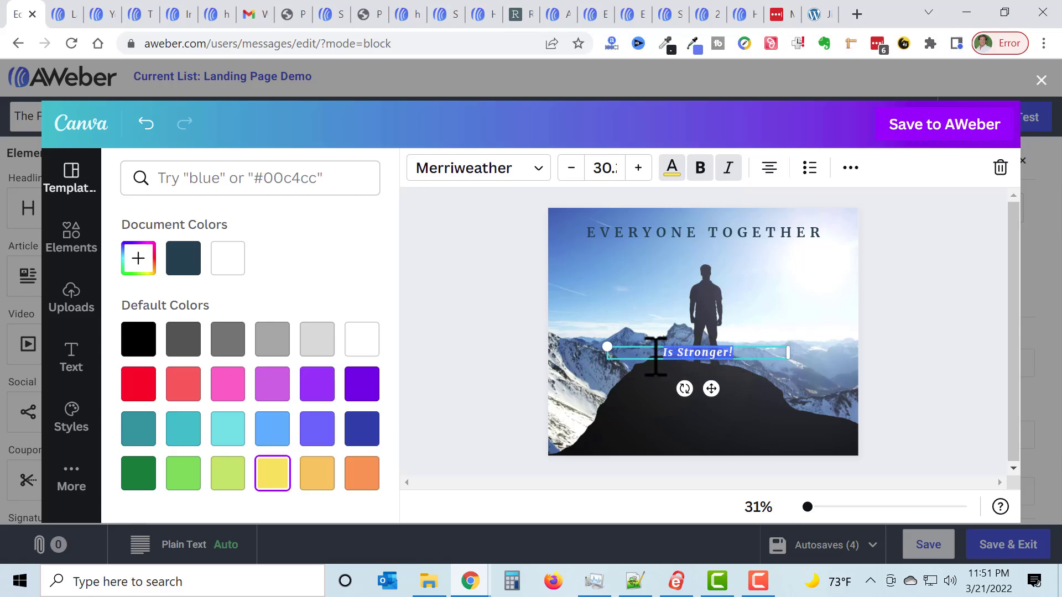
left_click(639, 168)
left_click(638, 167)
left_click(639, 168)
left_click_drag(636, 346, 641, 394)
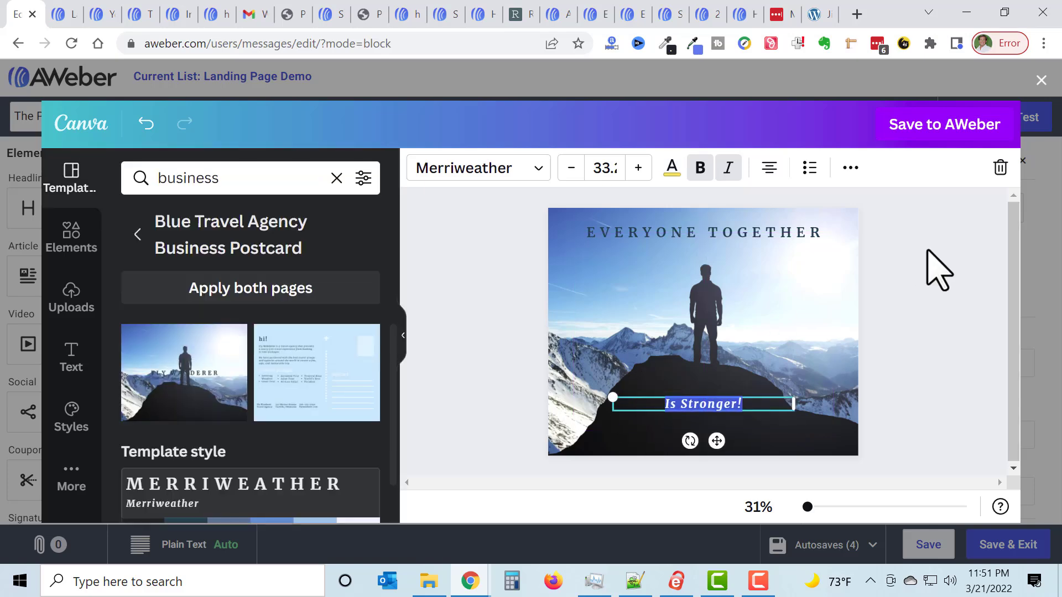
left_click(840, 295)
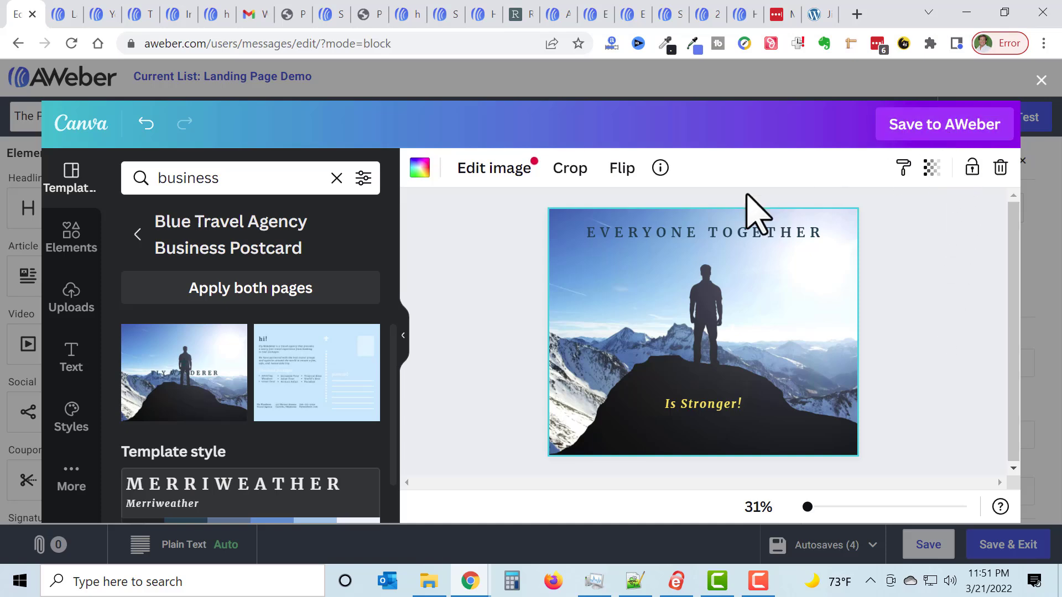
Save the postcard design to AWeber and shrink the inserted image to about two thirds of its width
left_click(950, 130)
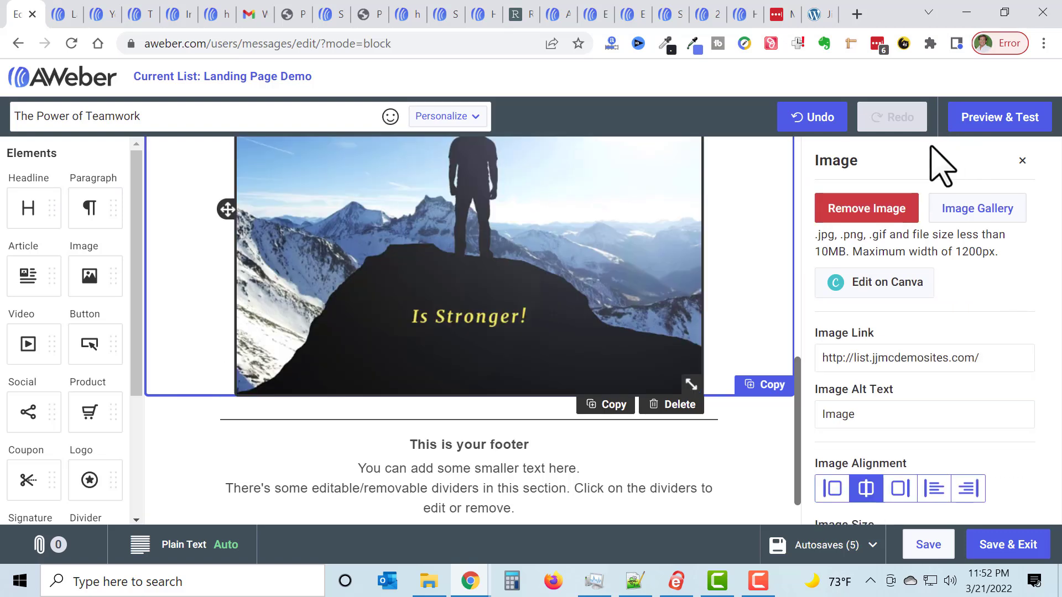
scroll(746, 308, "up", 5)
scroll(749, 308, "down", 5)
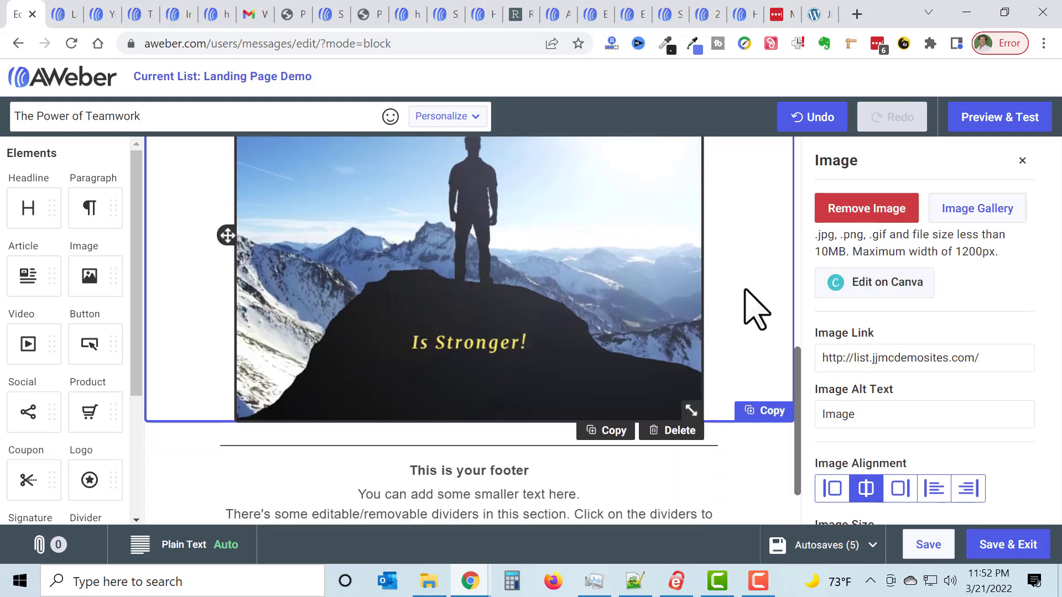
left_click_drag(695, 389, 423, 277)
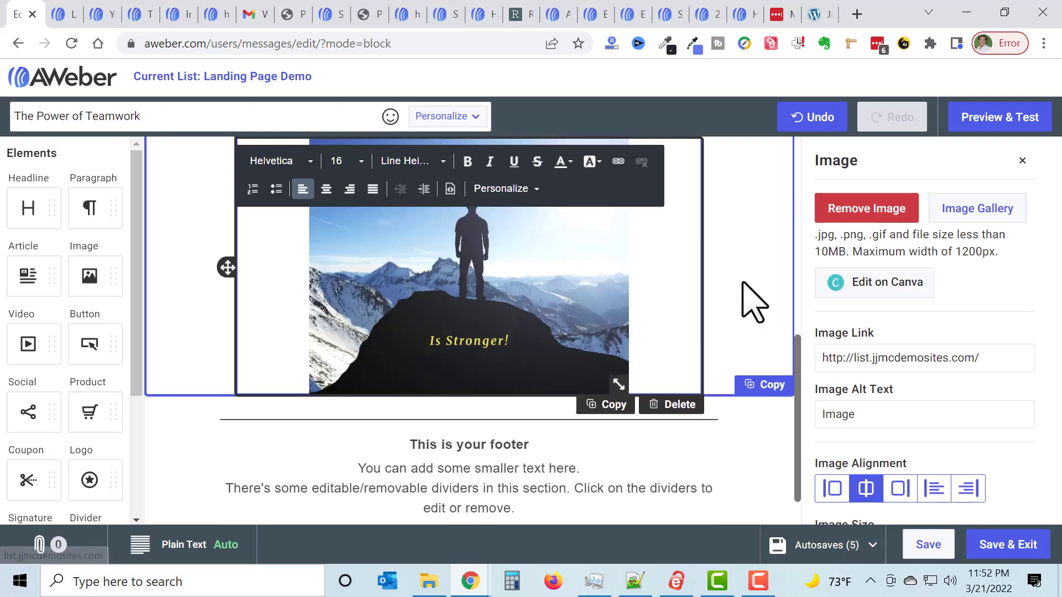
left_click(754, 301)
scroll(741, 285, "down", 3)
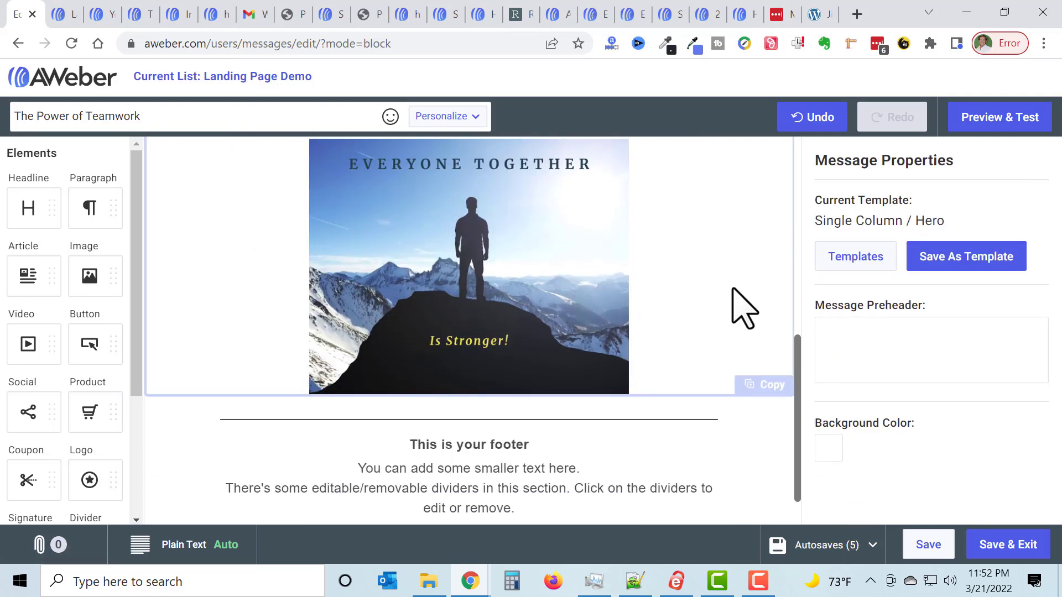
Save the message and review its preview from the header image down to the footer
left_click(929, 545)
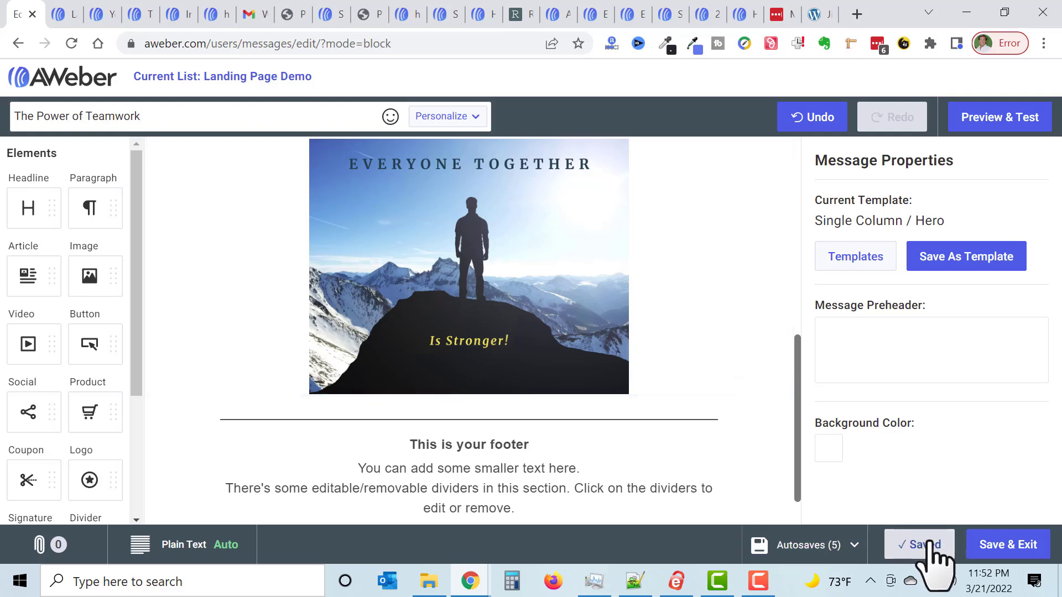
left_click(1009, 119)
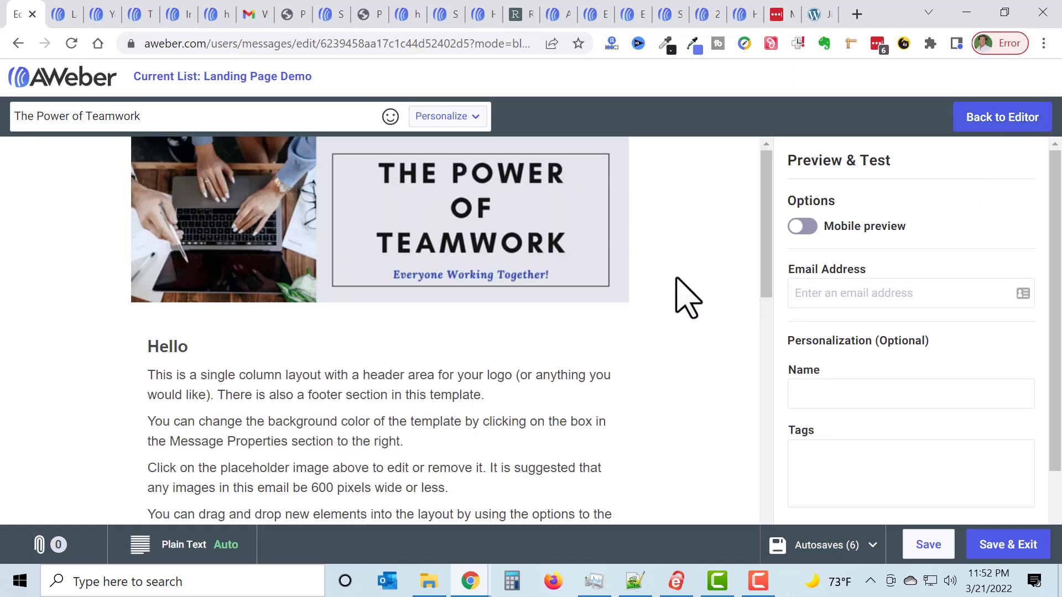
scroll(686, 297, "down", 3)
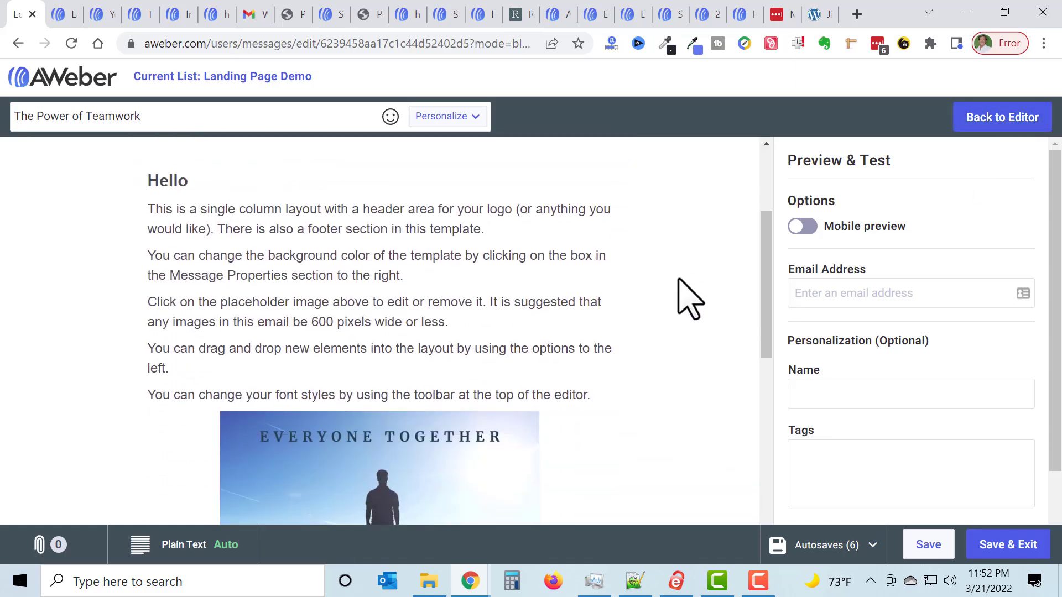
scroll(694, 299, "down", 2)
scroll(695, 299, "down", 4)
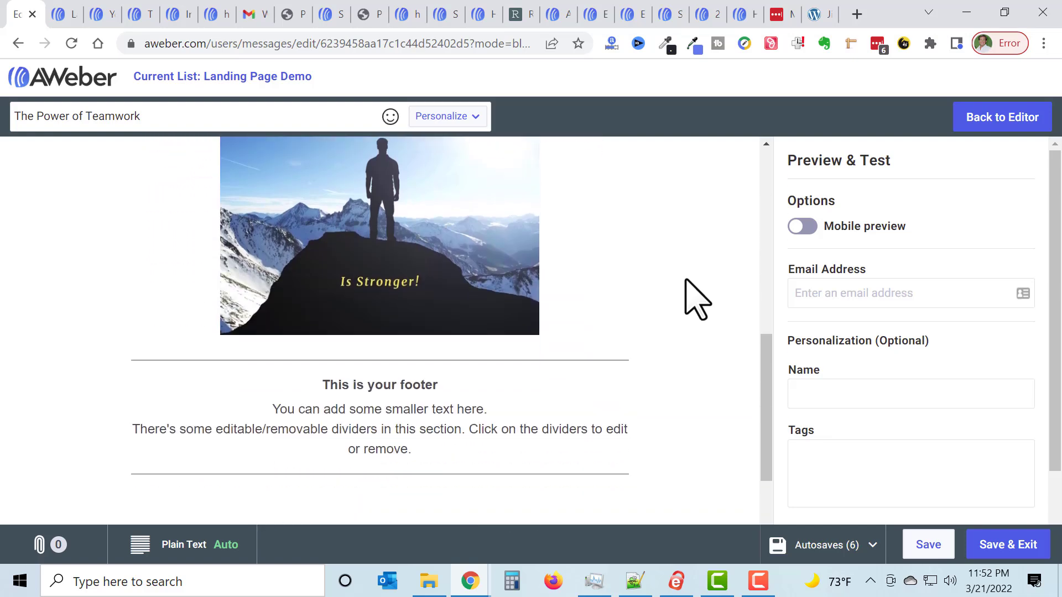
scroll(695, 298, "up", 9)
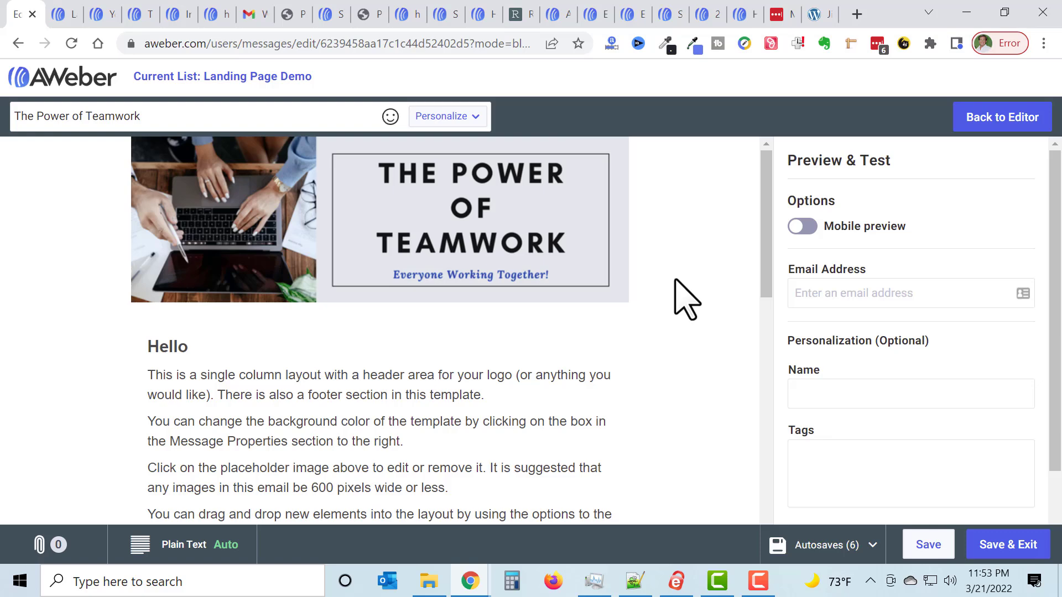
scroll(691, 307, "down", 10)
scroll(700, 354, "up", 5)
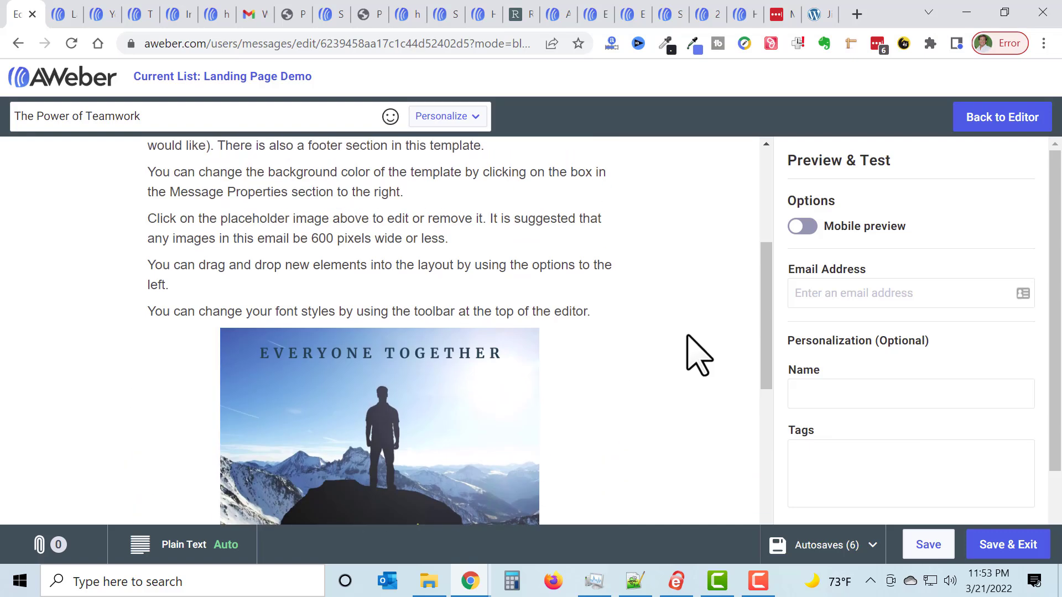